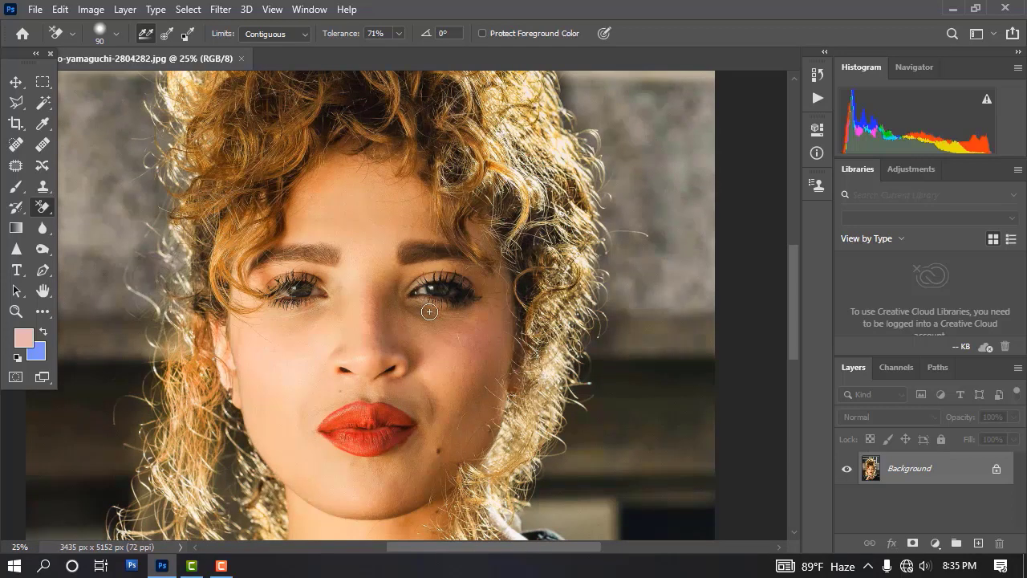
Step: Examine the portrait's curly hair edges against the background on both sides and above the head
left_click_drag(507, 343, 502, 311)
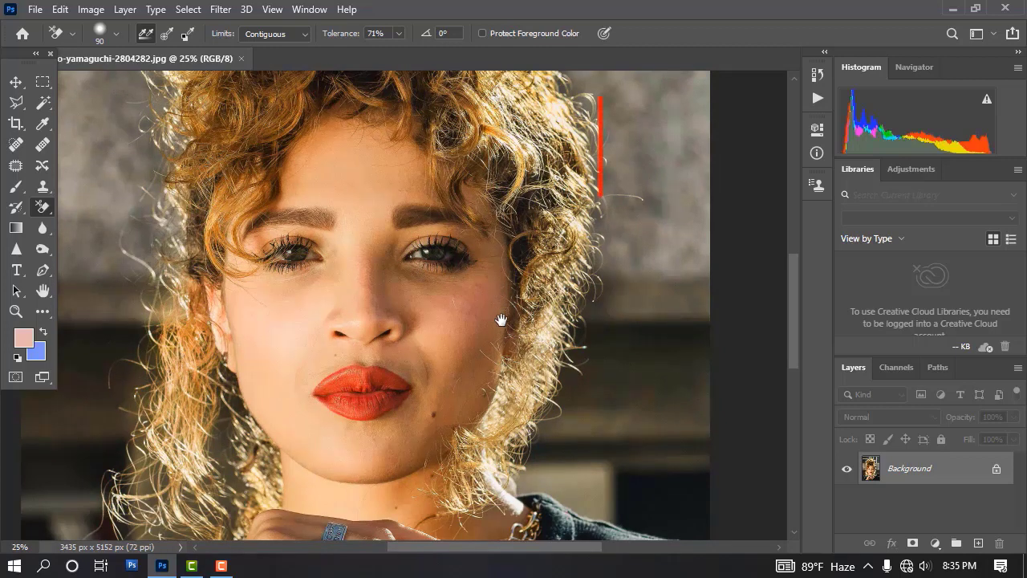
left_click_drag(458, 348, 490, 318)
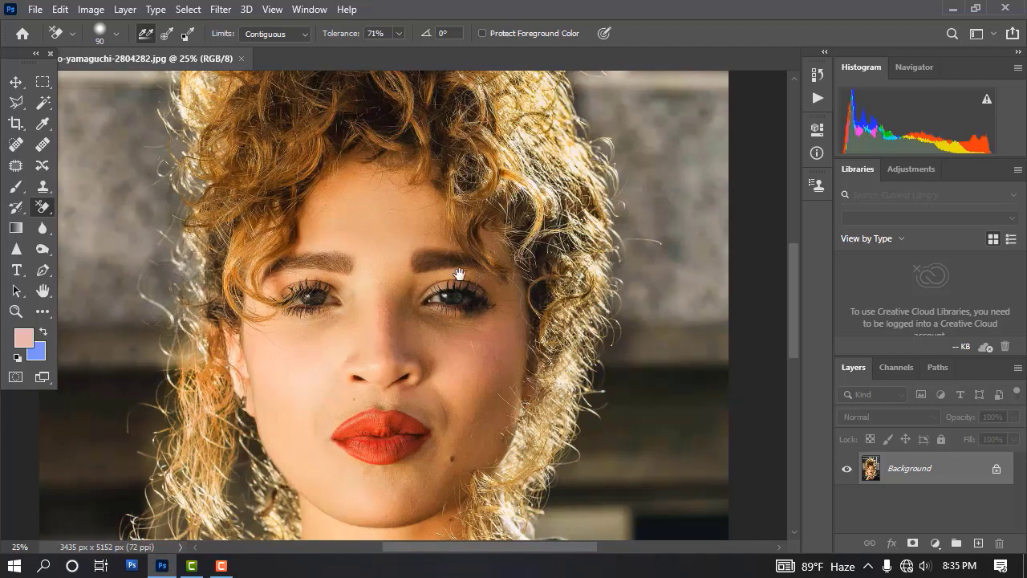
left_click(440, 267, "alt")
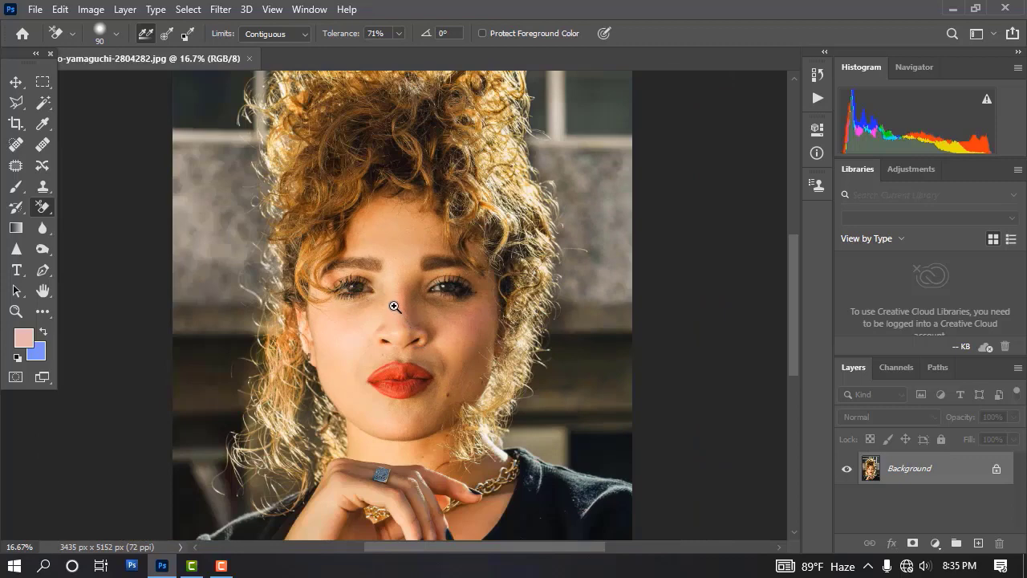
left_click(394, 306)
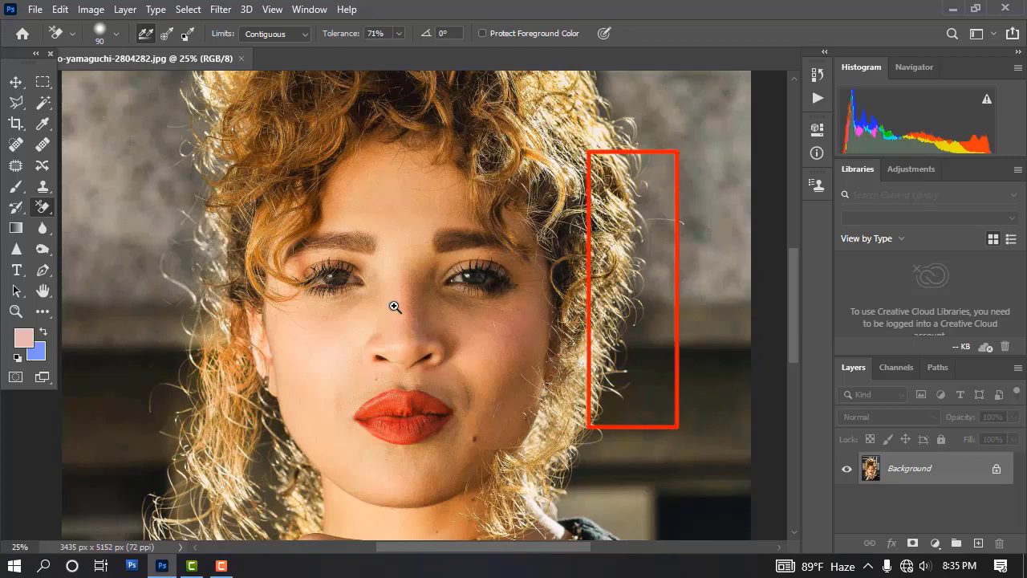
mouse_move(592, 362)
left_mouse_down()
mouse_move(545, 332)
mouse_move(515, 397)
mouse_move(555, 342)
mouse_move(558, 309)
left_mouse_up()
left_click(486, 331, "ctrl")
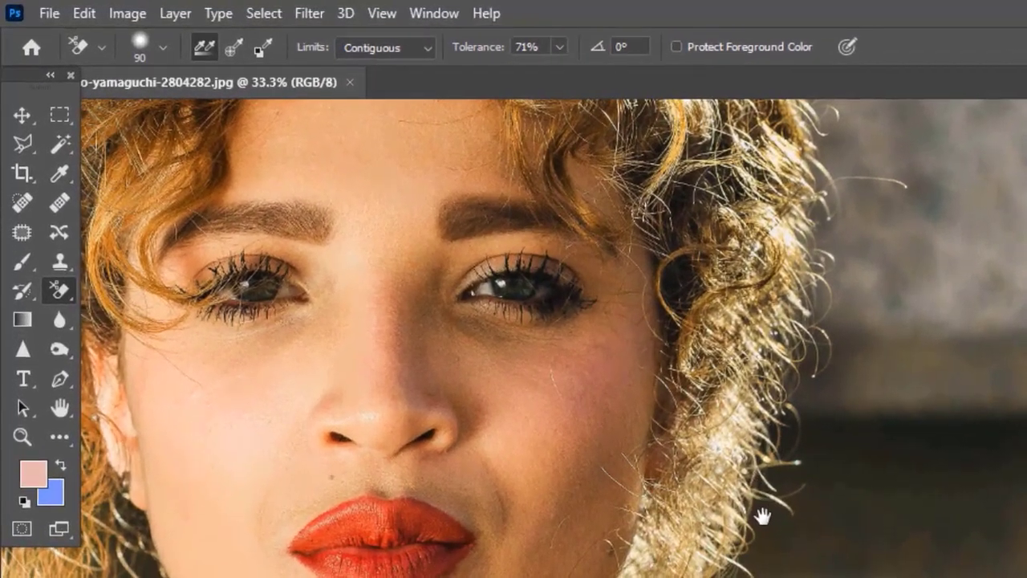
left_click_drag(763, 516, 773, 481)
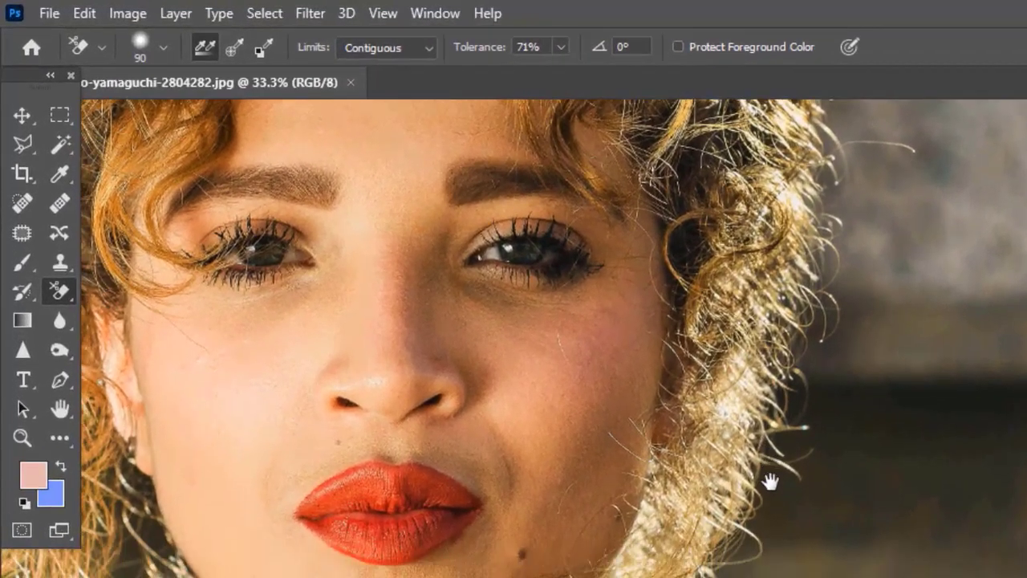
left_click_drag(792, 353, 791, 571)
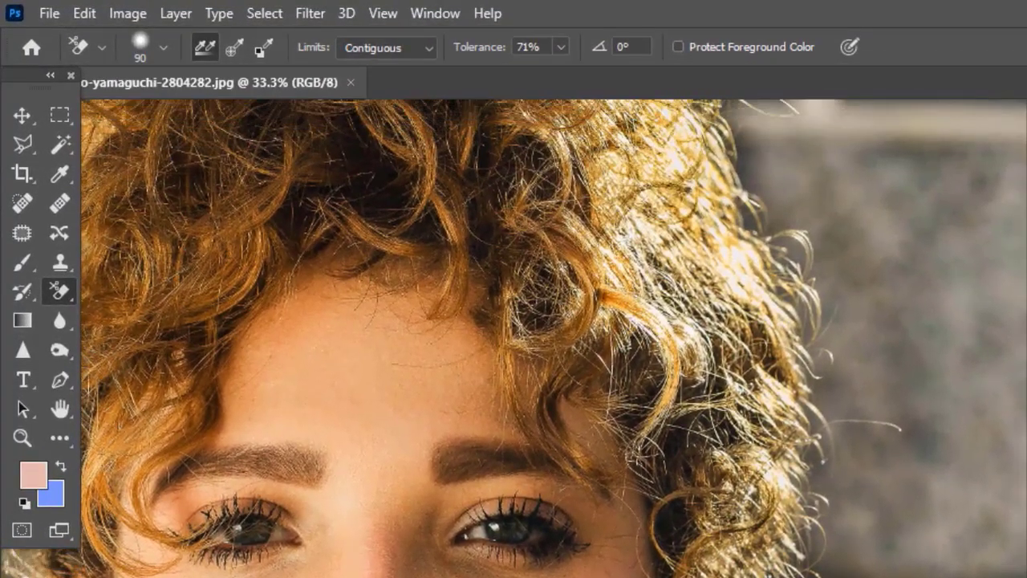
left_click_drag(718, 362, 835, 566)
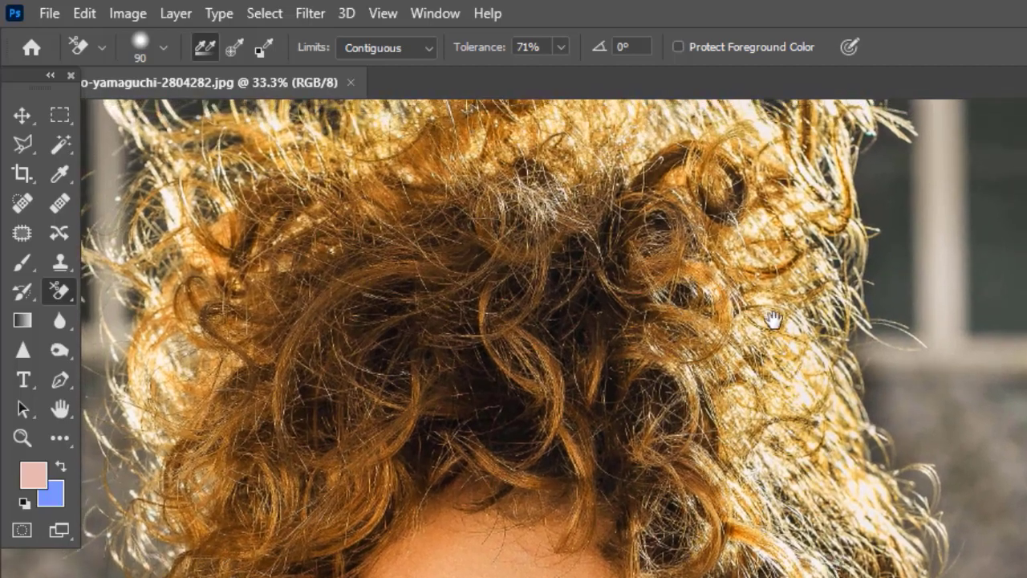
left_click_drag(773, 319, 908, 530)
left_click_drag(632, 401, 658, 362)
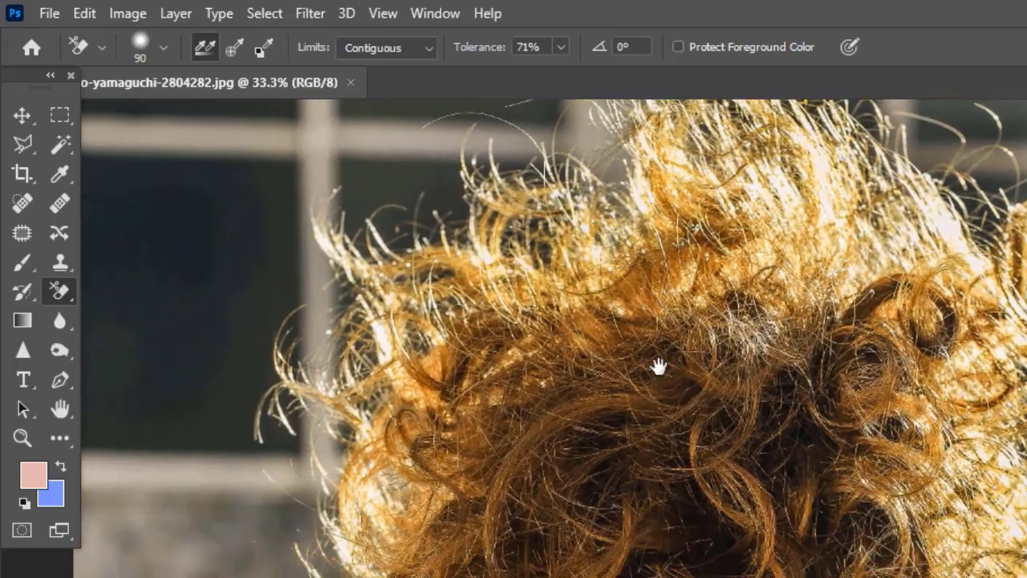
left_click_drag(471, 201, 569, 360)
left_click_drag(507, 525, 488, 423)
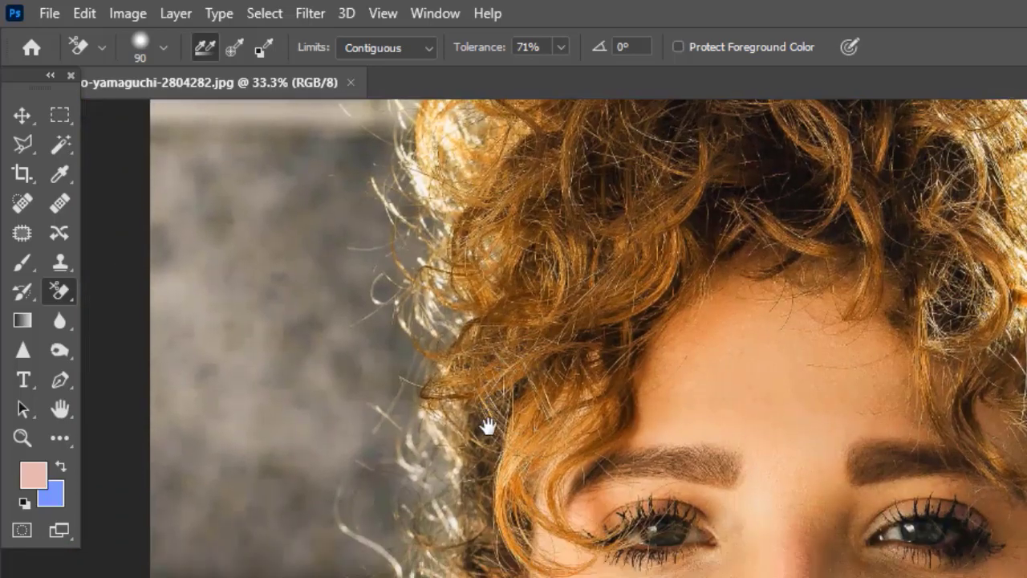
left_click_drag(477, 557, 467, 438)
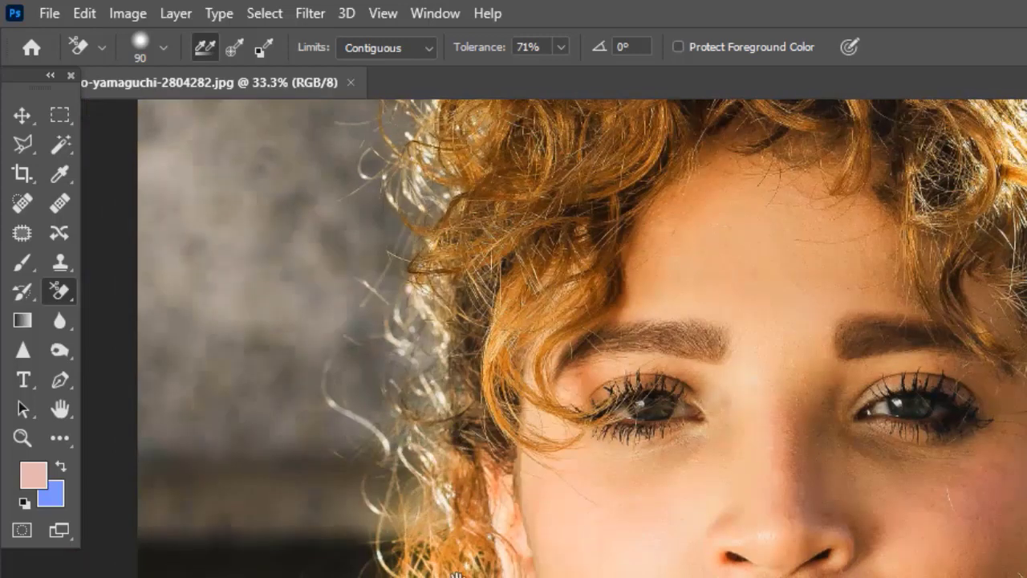
left_click_drag(458, 574, 447, 492)
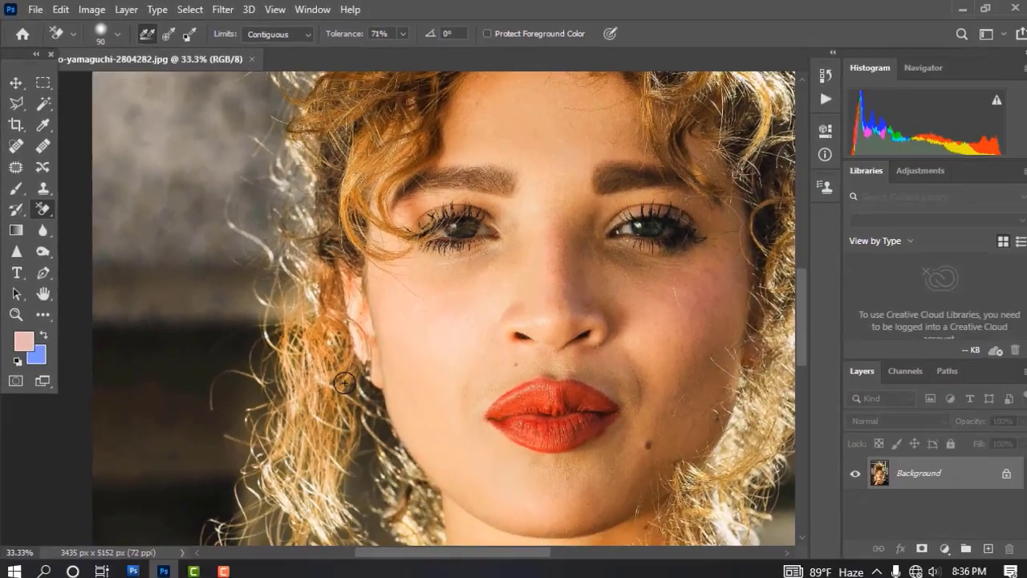
key("ctrl+minus")
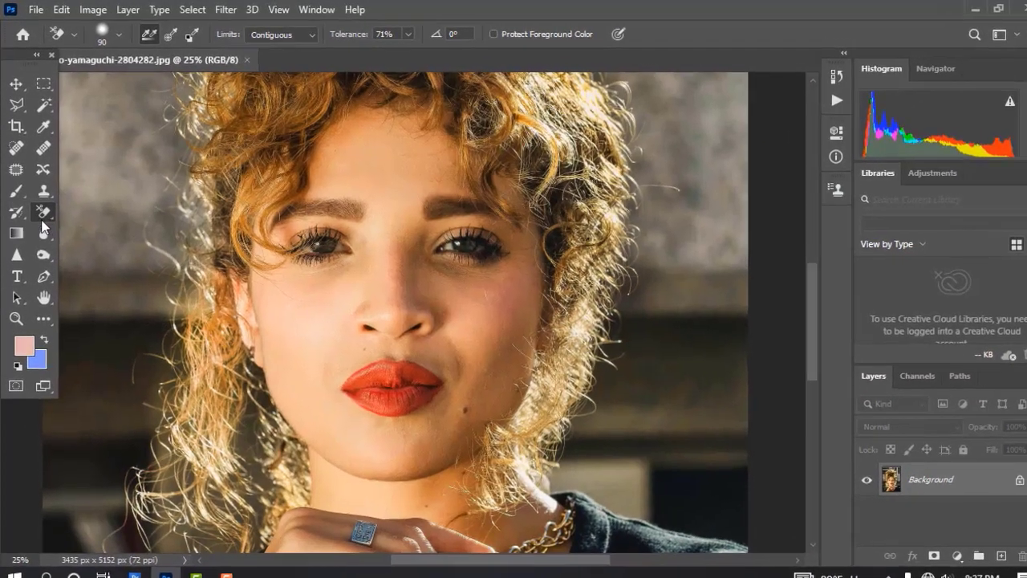
Step: Activate the Background Eraser tool and set its brush size to 83 px
right_click(41, 201)
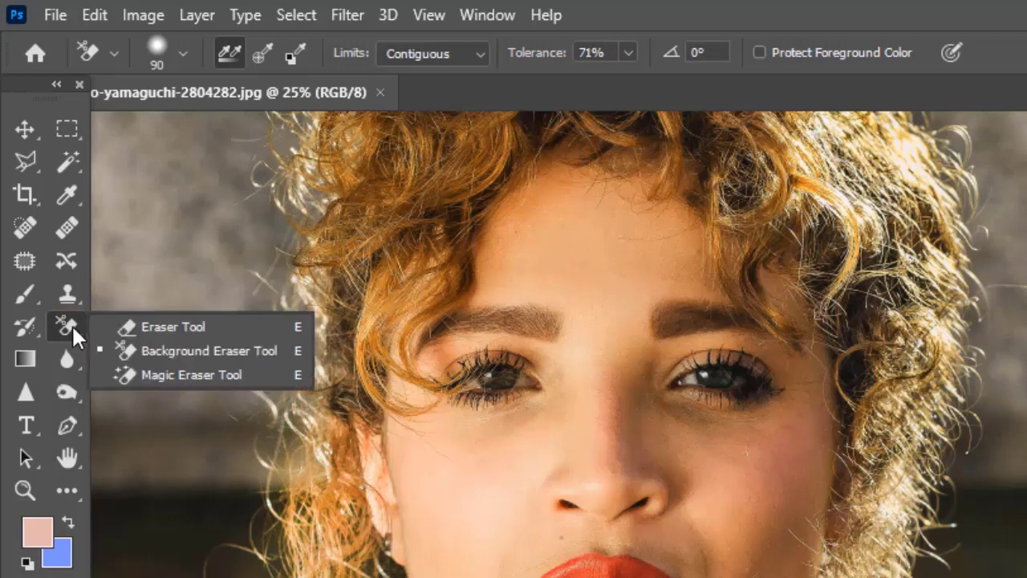
left_click(164, 354)
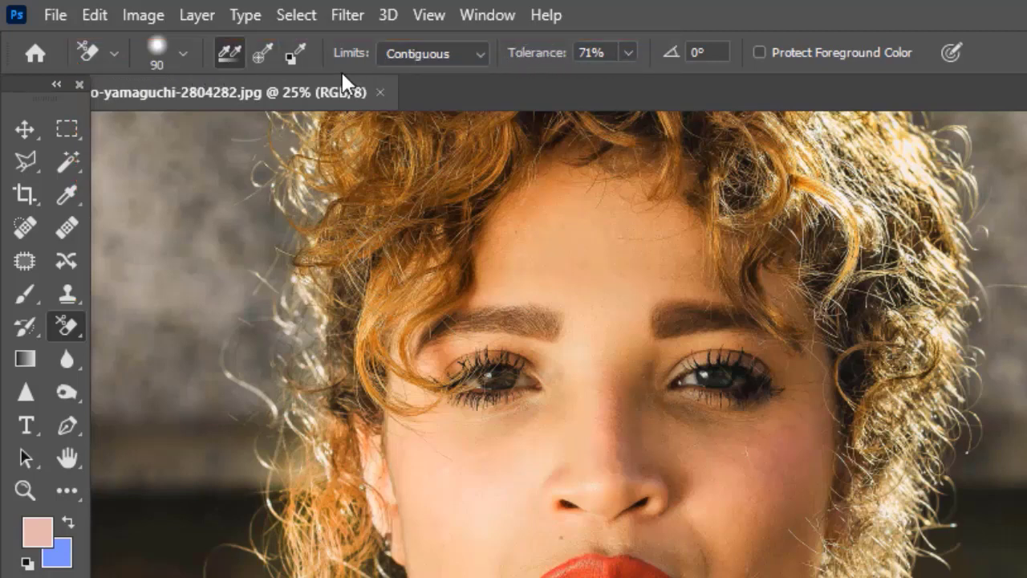
left_click(183, 55)
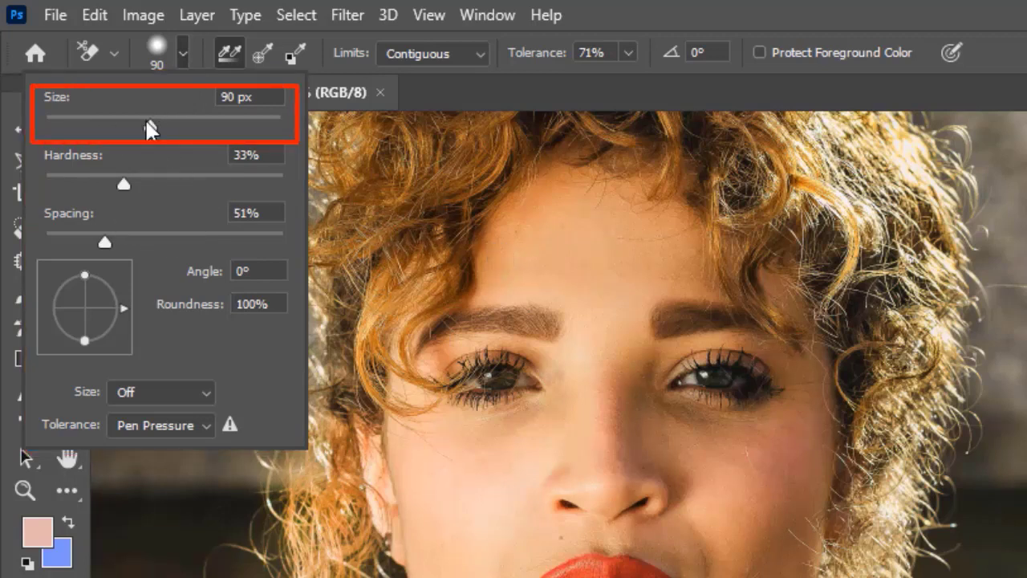
mouse_move(144, 126)
left_mouse_down()
mouse_move(197, 134)
mouse_move(233, 127)
left_mouse_up()
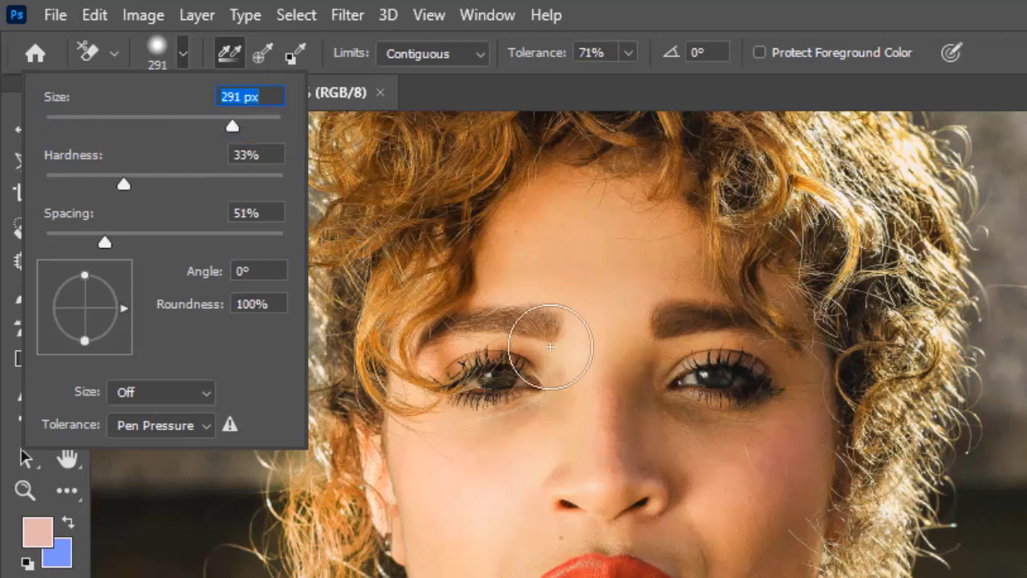
mouse_move(229, 135)
left_mouse_down()
mouse_move(151, 137)
mouse_move(141, 126)
left_mouse_up()
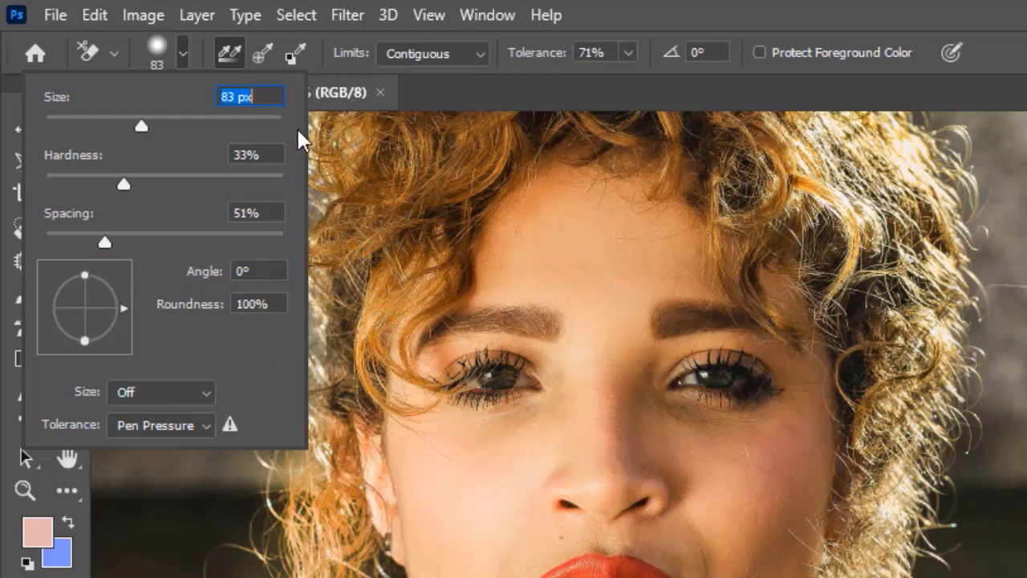
left_click(197, 40)
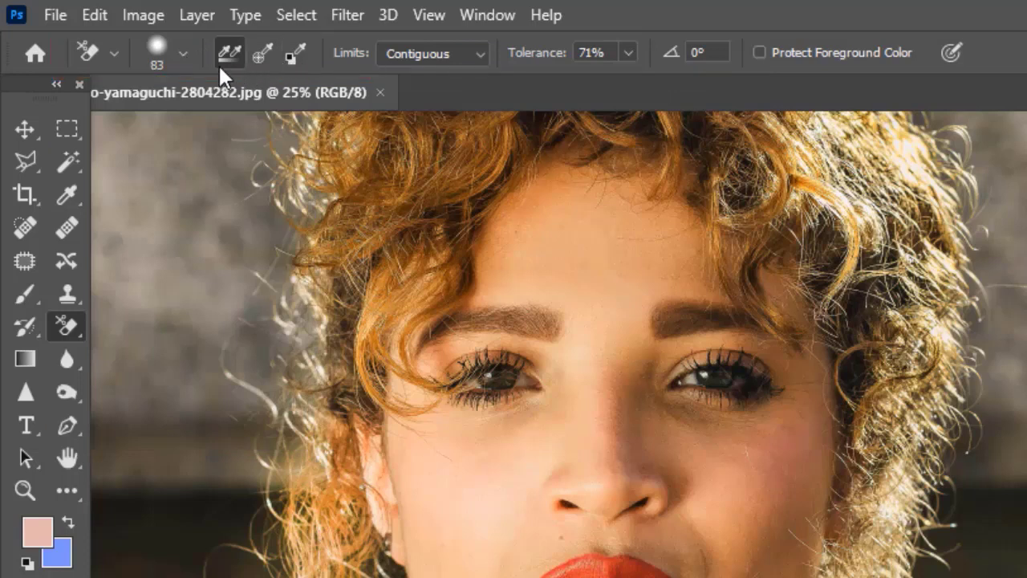
Step: Set the background eraser's sampling to Once and its limits to Discontiguous
left_click(265, 53)
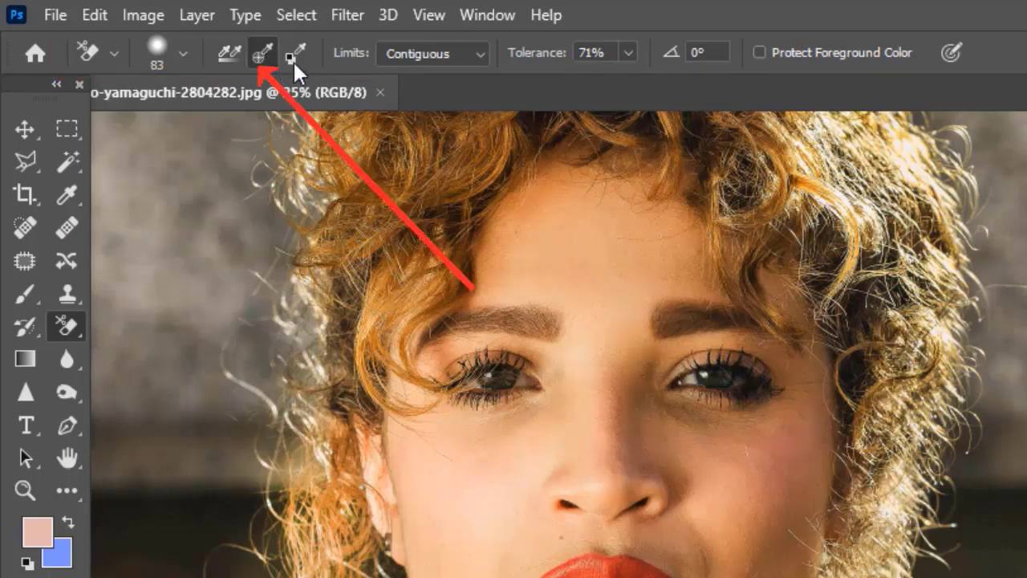
left_click(297, 53)
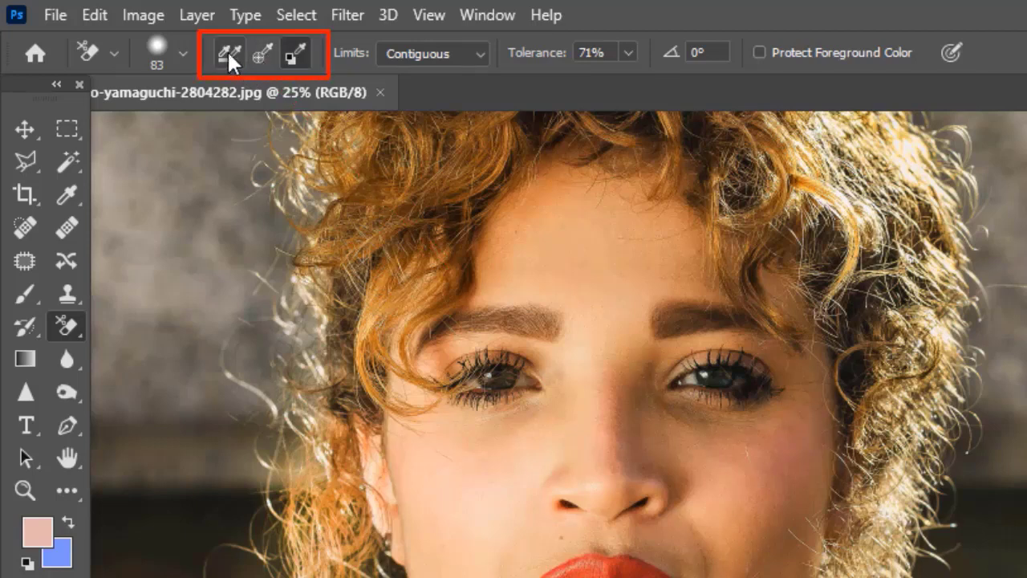
left_click(227, 49)
left_click(261, 52)
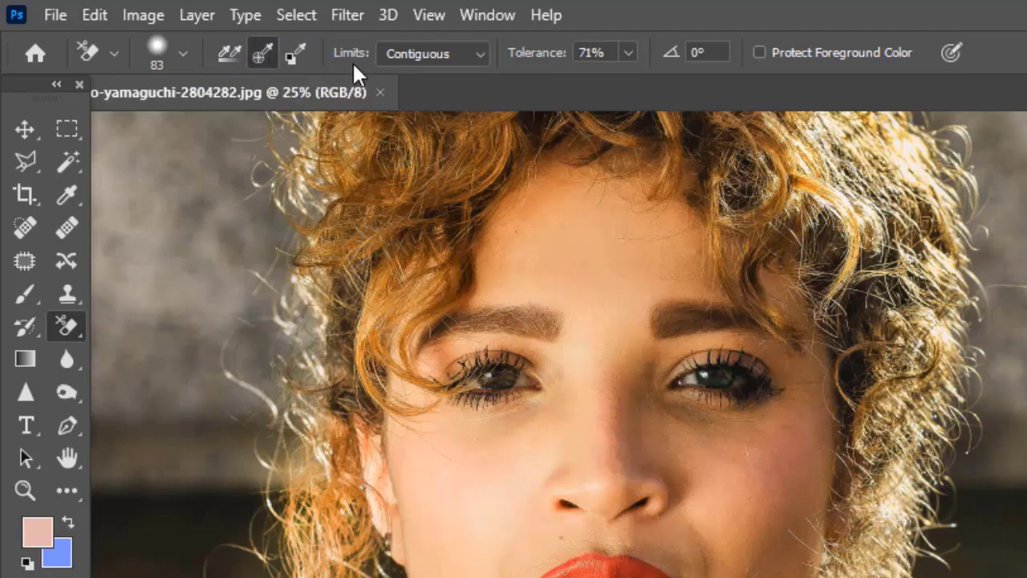
left_click(479, 54)
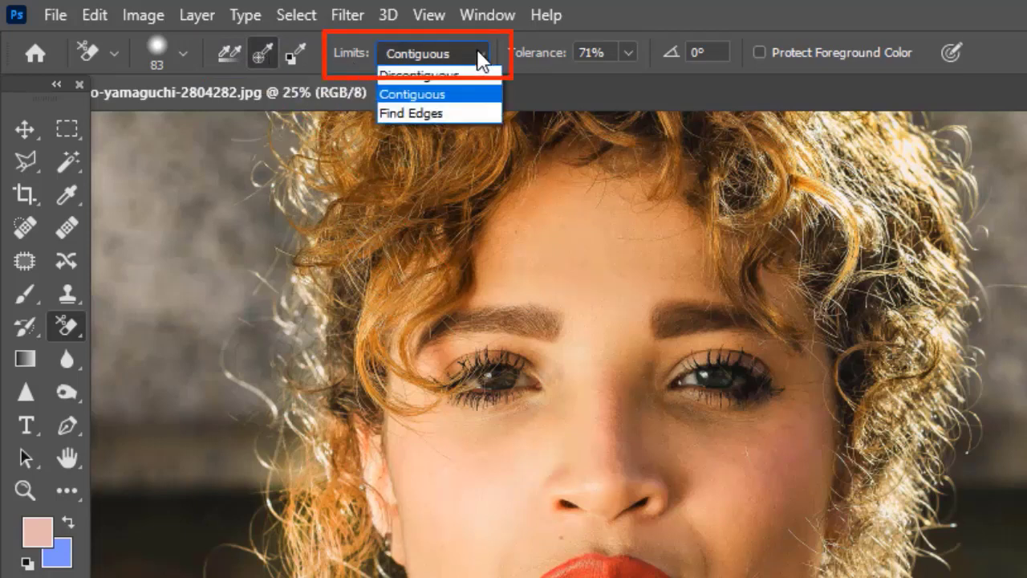
left_click(416, 76)
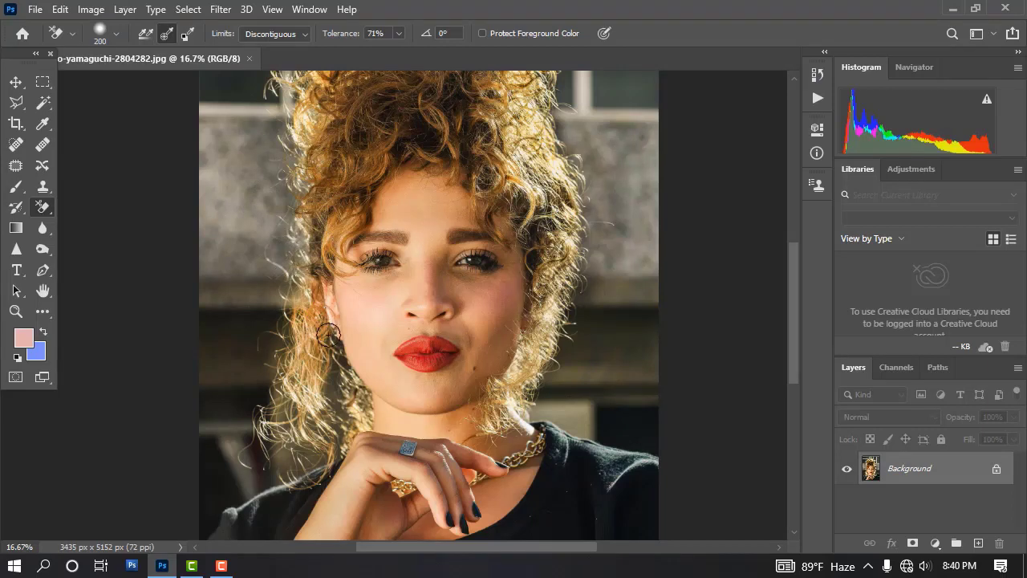
Step: Try the background eraser with a 175 px brush on the hair edge and the black shirt, undoing the strokes
key("bracketleft")
mouse_move(390, 298)
left_mouse_down()
mouse_move(365, 342)
mouse_move(410, 293)
mouse_move(385, 339)
mouse_move(426, 298)
left_mouse_up()
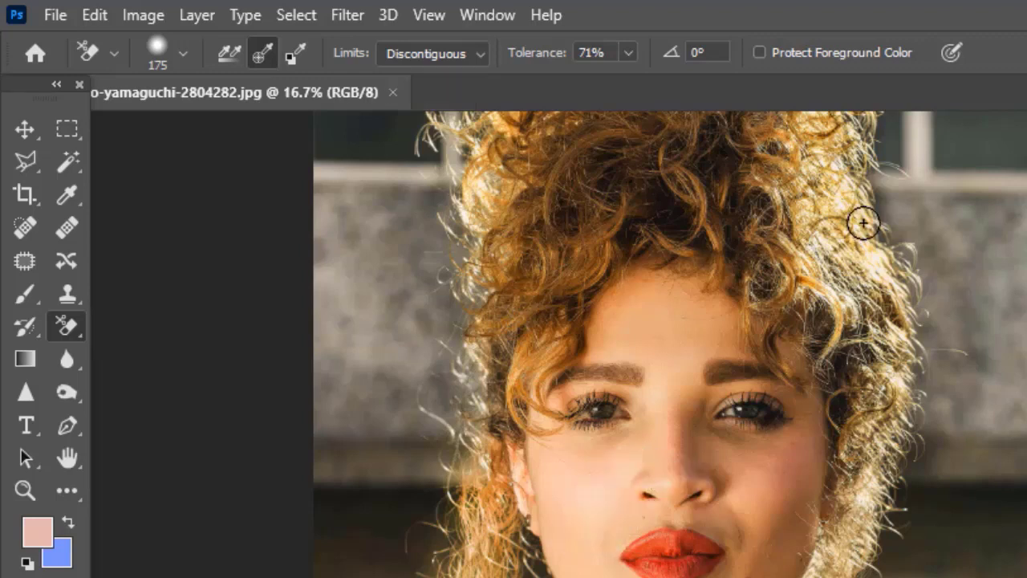
mouse_move(862, 222)
left_mouse_down()
mouse_move(843, 195)
mouse_move(874, 270)
mouse_move(858, 271)
mouse_move(810, 197)
mouse_move(852, 241)
left_mouse_up()
key("ctrl+z")
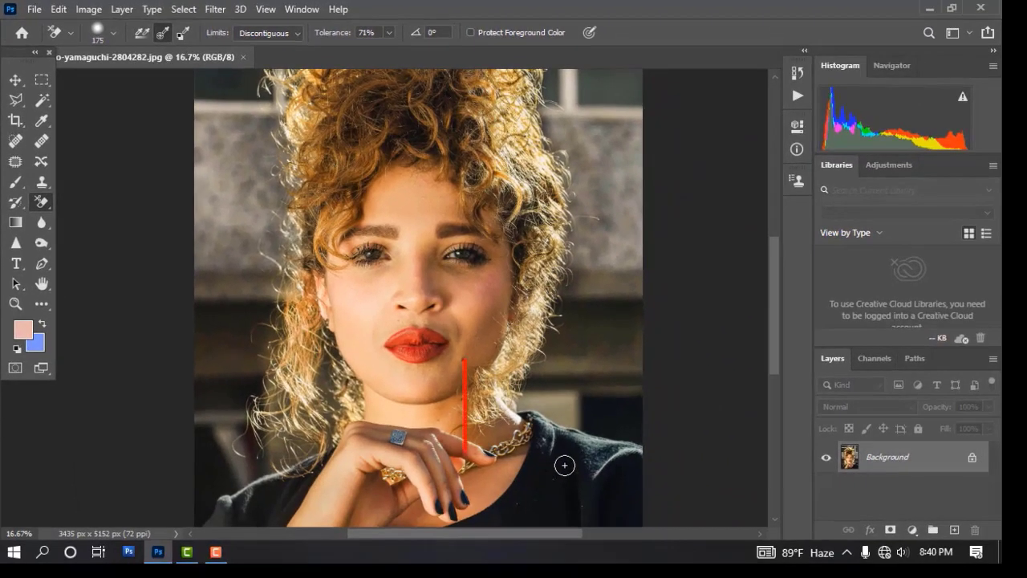
mouse_move(589, 488)
left_mouse_down()
mouse_move(556, 539)
mouse_move(619, 499)
mouse_move(562, 513)
mouse_move(582, 506)
mouse_move(598, 475)
mouse_move(586, 456)
mouse_move(612, 490)
mouse_move(554, 491)
left_mouse_up()
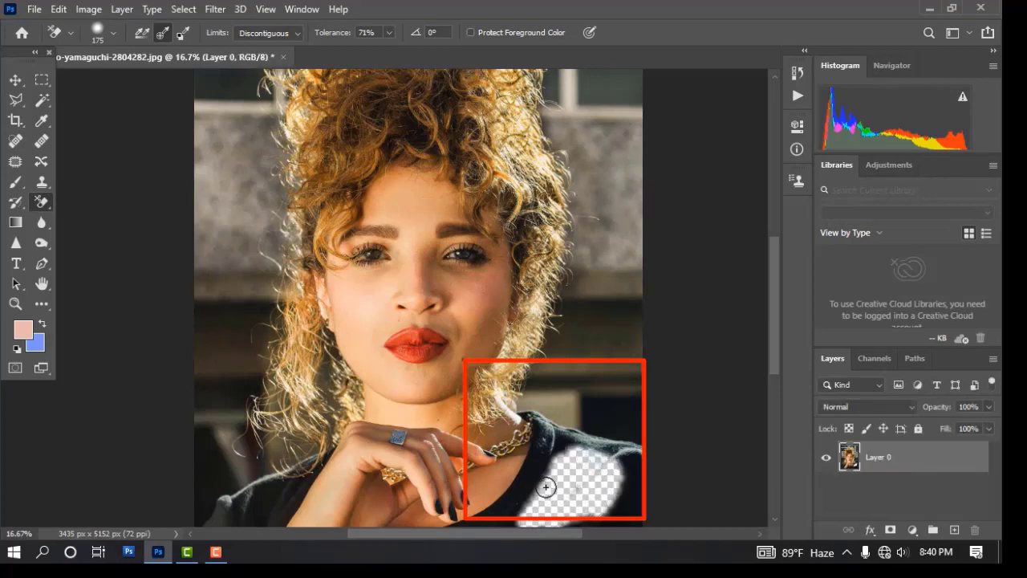
key("ctrl+z")
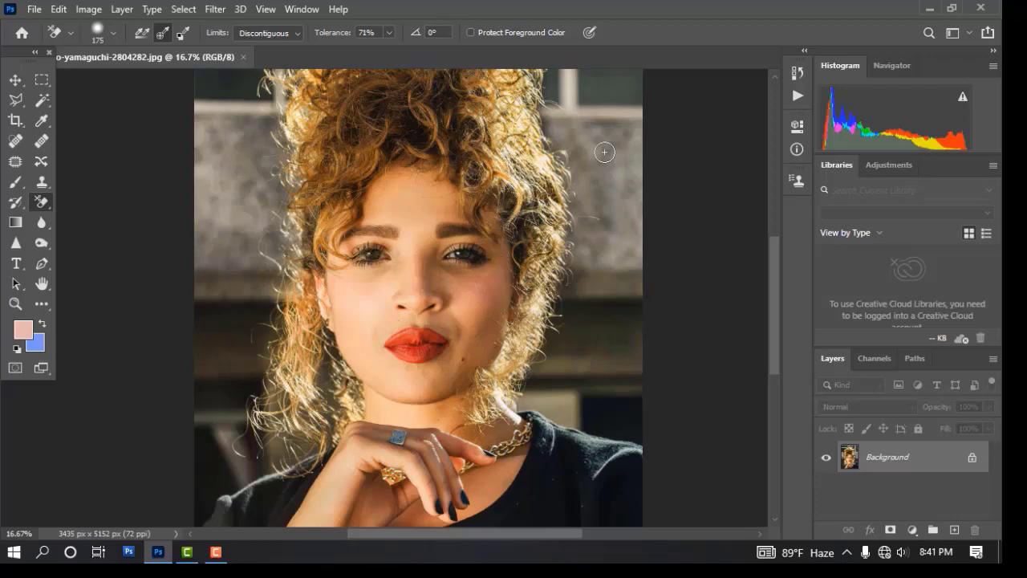
Step: Reduce the eraser brush to 90 px and erase the beige background patch between the hair and the shoulder
left_click(561, 354, "ctrl")
left_click(550, 358, "ctrl")
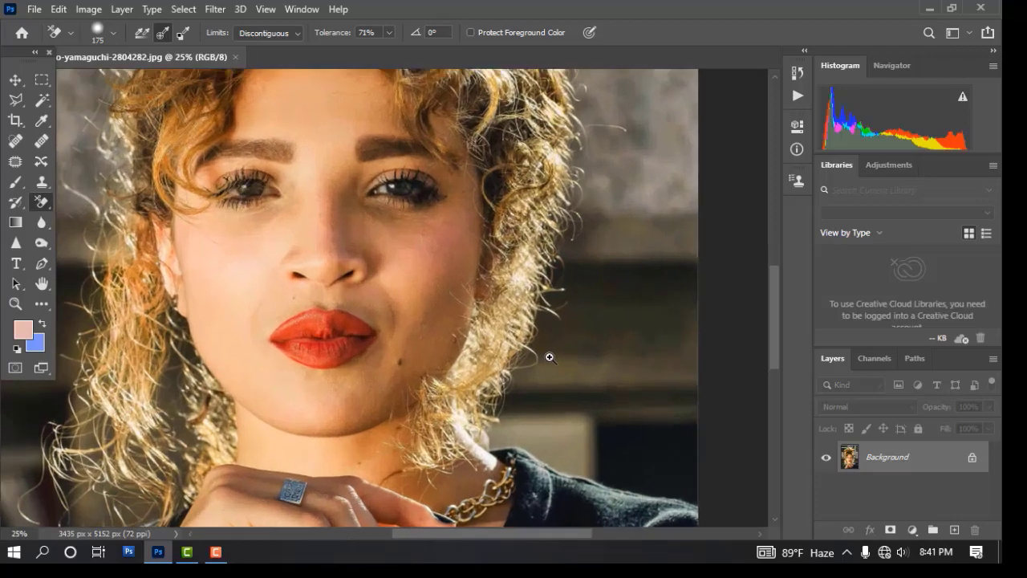
left_click(541, 362, "ctrl")
left_click(540, 362, "ctrl")
left_click_drag(569, 426, 550, 284)
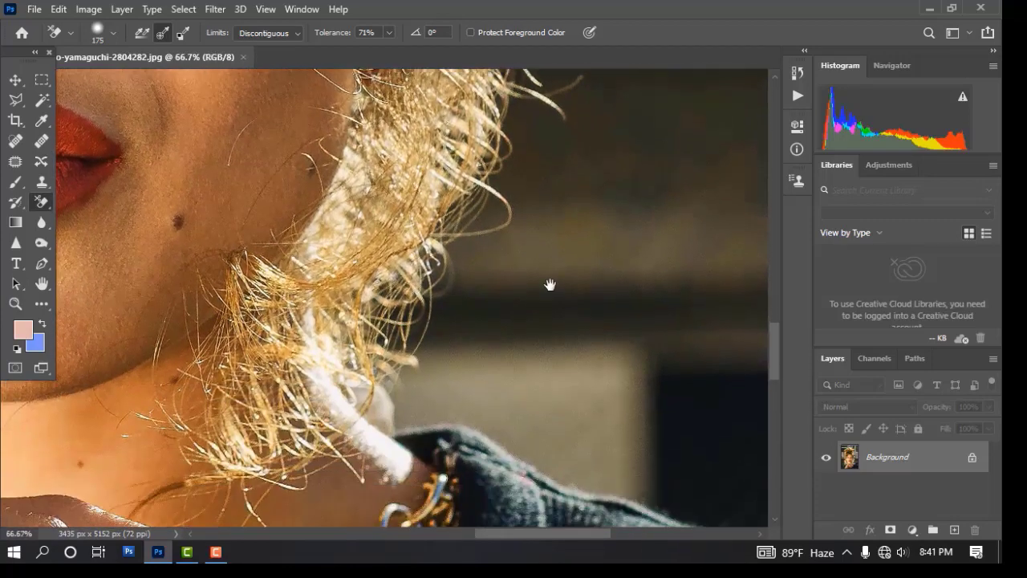
left_click_drag(580, 361, 557, 309)
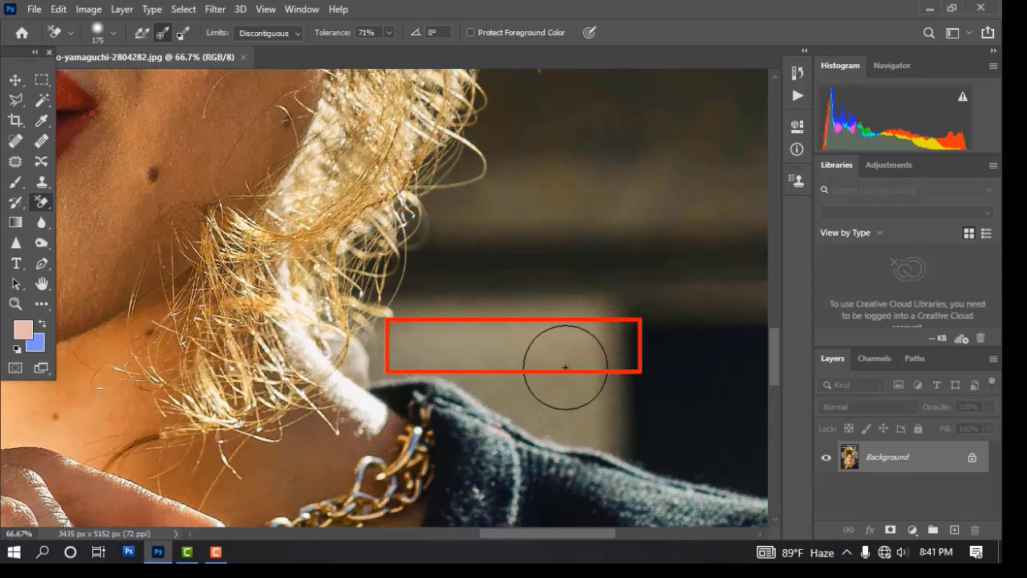
key("bracketleft")
key("bracketleft")
key("bracketleft")
key("bracketleft")
mouse_move(587, 399)
left_mouse_down()
mouse_move(602, 424)
mouse_move(604, 367)
mouse_move(573, 350)
mouse_move(581, 426)
mouse_move(510, 377)
mouse_move(524, 405)
mouse_move(451, 356)
mouse_move(472, 368)
mouse_move(382, 359)
mouse_move(527, 355)
mouse_move(513, 381)
left_mouse_up()
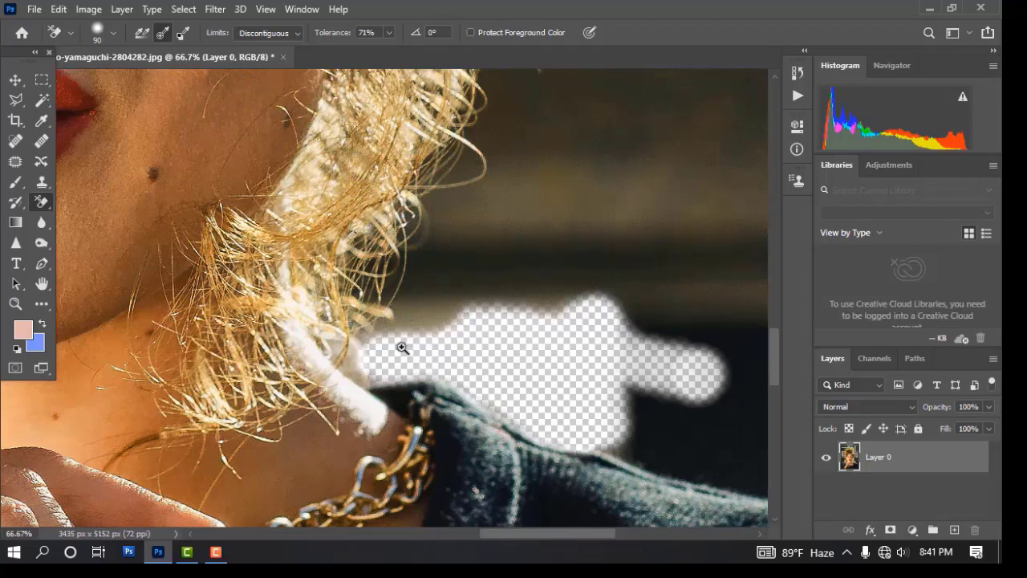
Step: Erase more of the dark background along the upper border of the cleared area, beside the hair tips
left_click(399, 340)
left_click(429, 338)
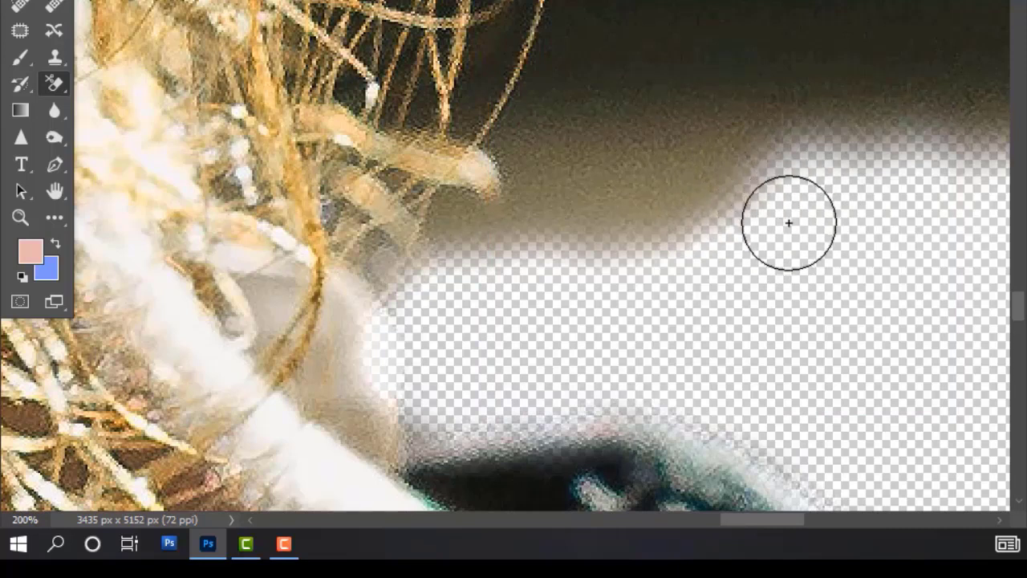
mouse_move(773, 166)
left_mouse_down()
mouse_move(617, 234)
mouse_move(770, 246)
mouse_move(677, 193)
mouse_move(557, 228)
mouse_move(576, 204)
mouse_move(568, 176)
mouse_move(662, 290)
left_mouse_up()
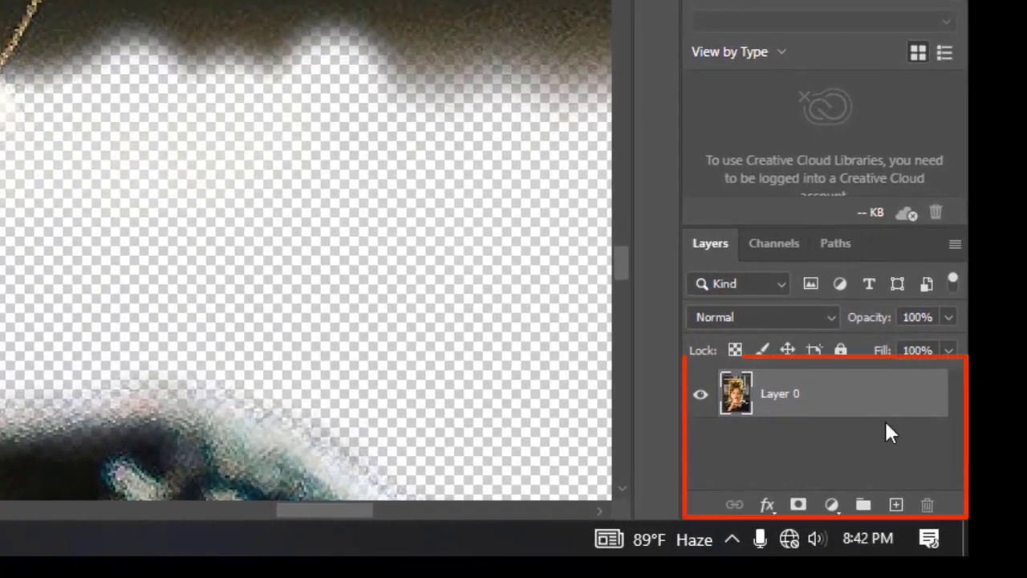
Step: Add a new empty layer above the photo layer
left_click(897, 506)
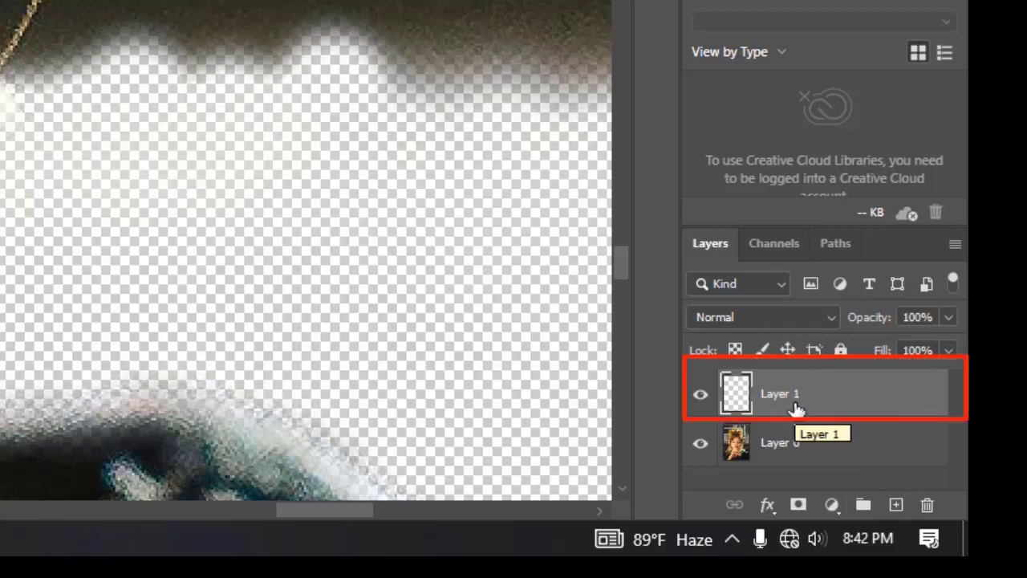
Step: Fill the new layer with the blue background colour and move the photo layer above it
key("ctrl+BackSpace")
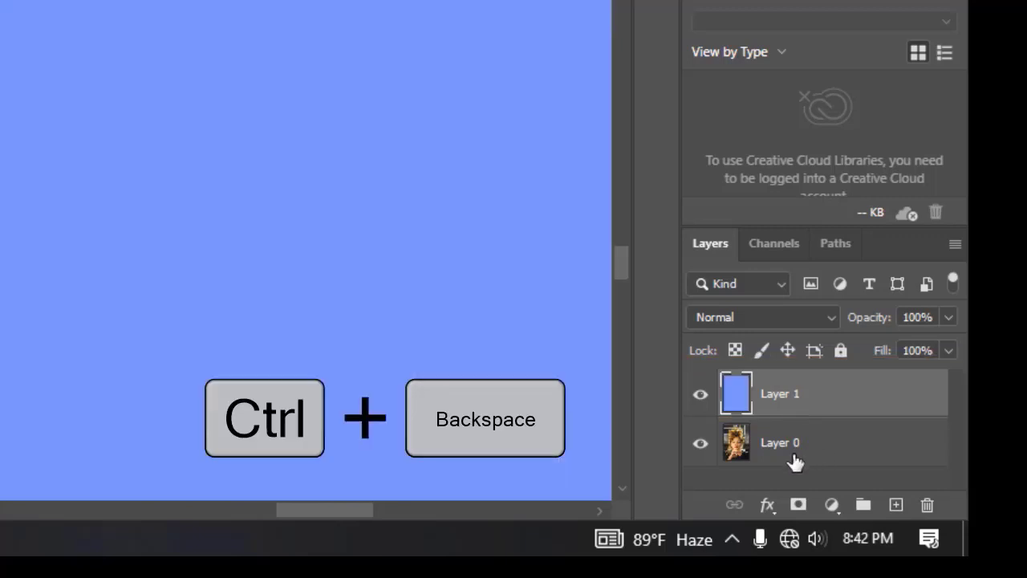
left_click(811, 458)
left_click_drag(842, 451, 818, 387)
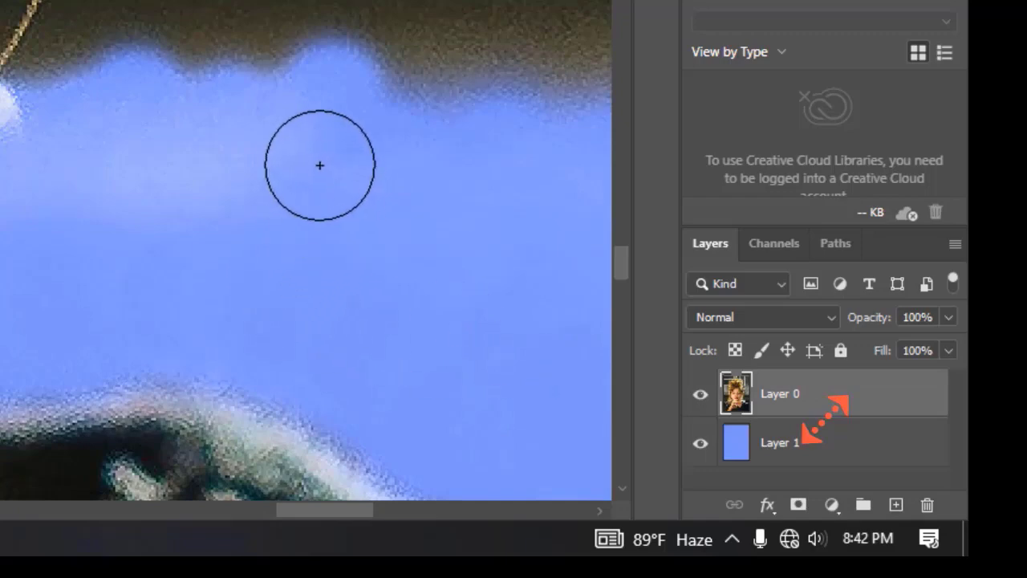
Step: Erase the dark background between and beside the loose hair strands above the cleared shoulder area with the 50 px background eraser
scroll(259, 273, "up", 3)
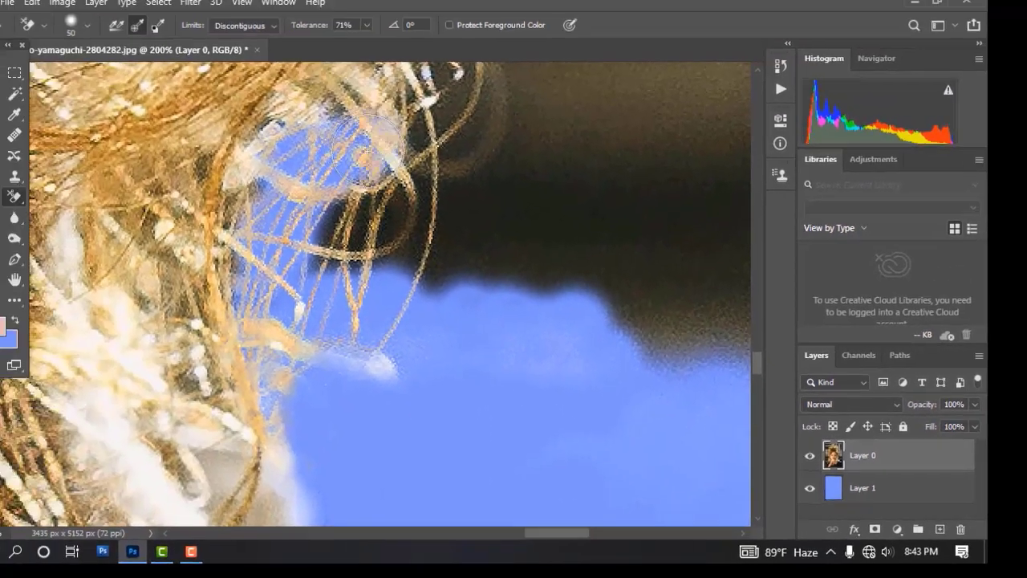
mouse_move(370, 258)
left_mouse_down()
mouse_move(443, 197)
mouse_move(380, 286)
mouse_move(483, 213)
mouse_move(445, 328)
mouse_move(510, 256)
mouse_move(515, 228)
mouse_move(529, 311)
mouse_move(563, 267)
mouse_move(543, 253)
left_mouse_up()
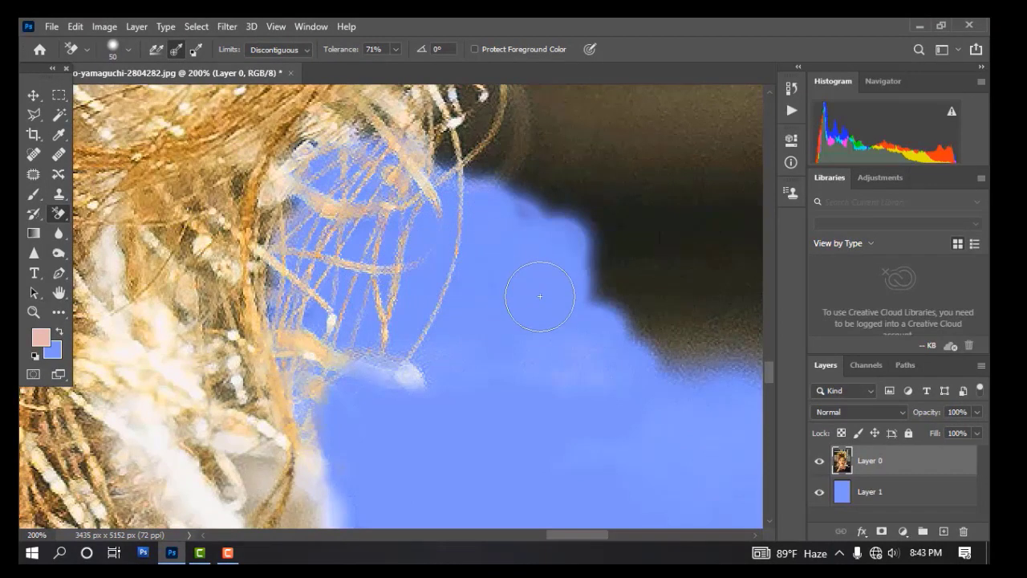
scroll(522, 313, "up", 3)
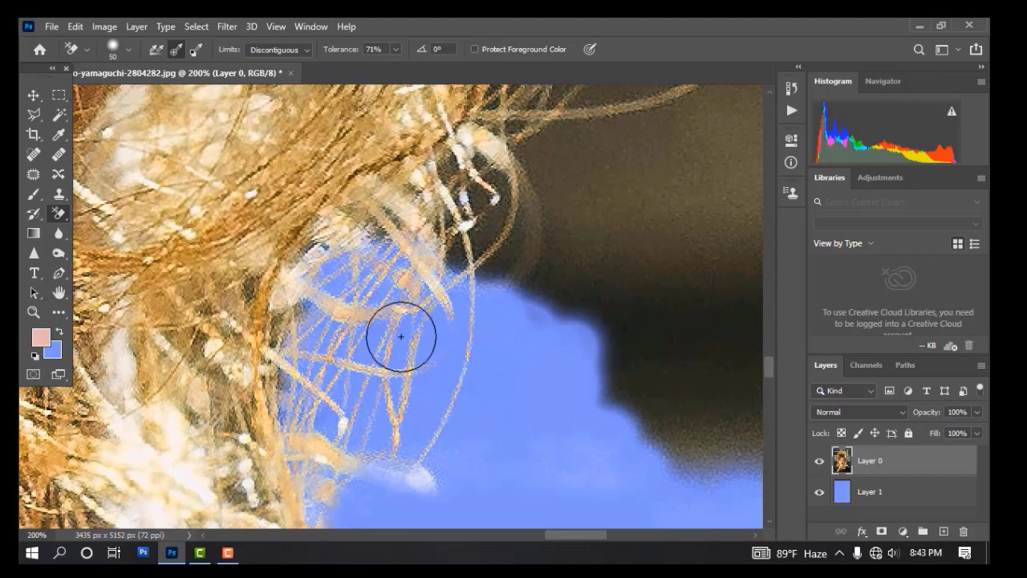
mouse_move(589, 332)
left_mouse_down()
mouse_move(590, 307)
mouse_move(542, 460)
left_mouse_up()
mouse_move(554, 460)
left_mouse_down()
mouse_move(333, 372)
mouse_move(562, 321)
mouse_move(392, 377)
left_mouse_up()
left_click_drag(504, 376, 534, 408)
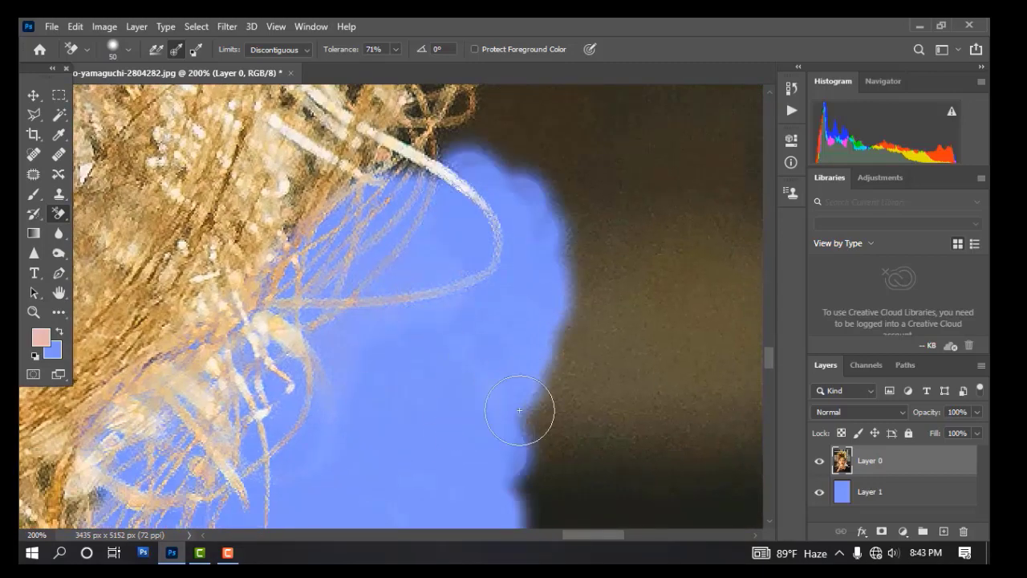
Step: Erase the dark brown background around the curls higher up the hair edge, including around the protruding light strands
scroll(534, 409, "up", 5)
scroll(535, 408, "right", 1)
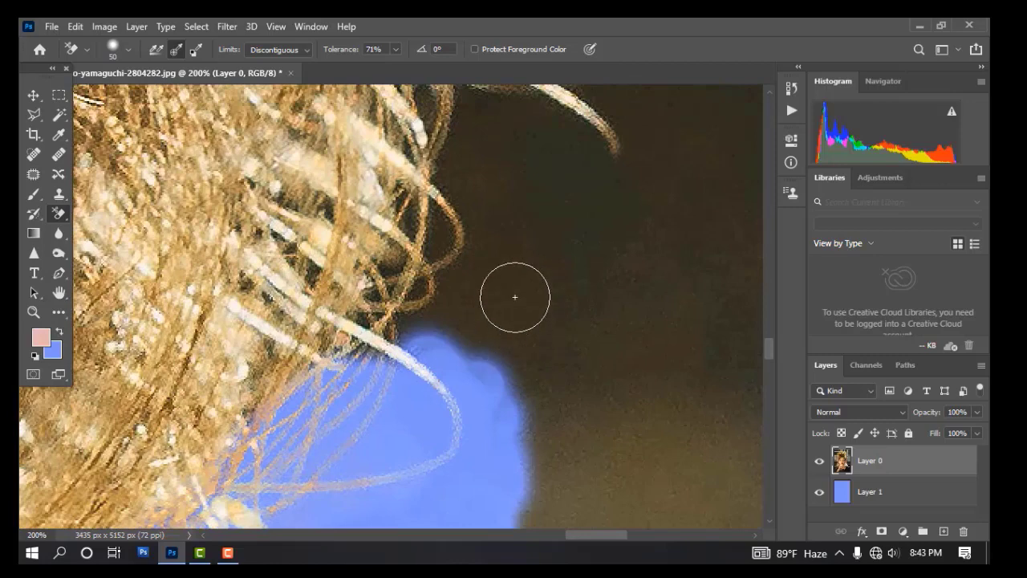
mouse_move(516, 297)
left_mouse_down()
mouse_move(480, 352)
mouse_move(536, 298)
mouse_move(514, 416)
mouse_move(556, 308)
mouse_move(536, 387)
mouse_move(488, 285)
mouse_move(457, 362)
mouse_move(449, 274)
mouse_move(386, 353)
mouse_move(411, 262)
mouse_move(349, 371)
mouse_move(360, 284)
mouse_move(340, 214)
mouse_move(247, 414)
mouse_move(397, 304)
mouse_move(439, 166)
mouse_move(557, 435)
mouse_move(445, 219)
mouse_move(399, 451)
mouse_move(367, 470)
left_mouse_up()
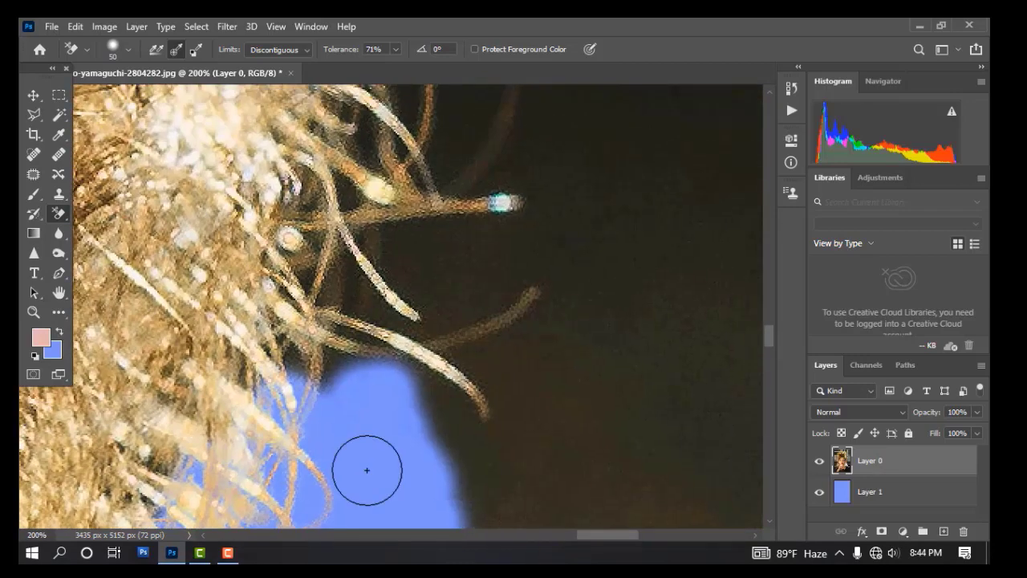
mouse_move(517, 303)
left_mouse_down()
mouse_move(494, 378)
mouse_move(411, 456)
mouse_move(476, 390)
mouse_move(516, 319)
mouse_move(462, 351)
mouse_move(394, 417)
mouse_move(459, 374)
mouse_move(391, 510)
mouse_move(507, 400)
mouse_move(476, 446)
mouse_move(419, 500)
mouse_move(509, 406)
mouse_move(546, 337)
mouse_move(505, 348)
mouse_move(402, 408)
mouse_move(377, 341)
mouse_move(456, 324)
mouse_move(485, 304)
mouse_move(530, 303)
mouse_move(493, 463)
mouse_move(481, 410)
left_mouse_up()
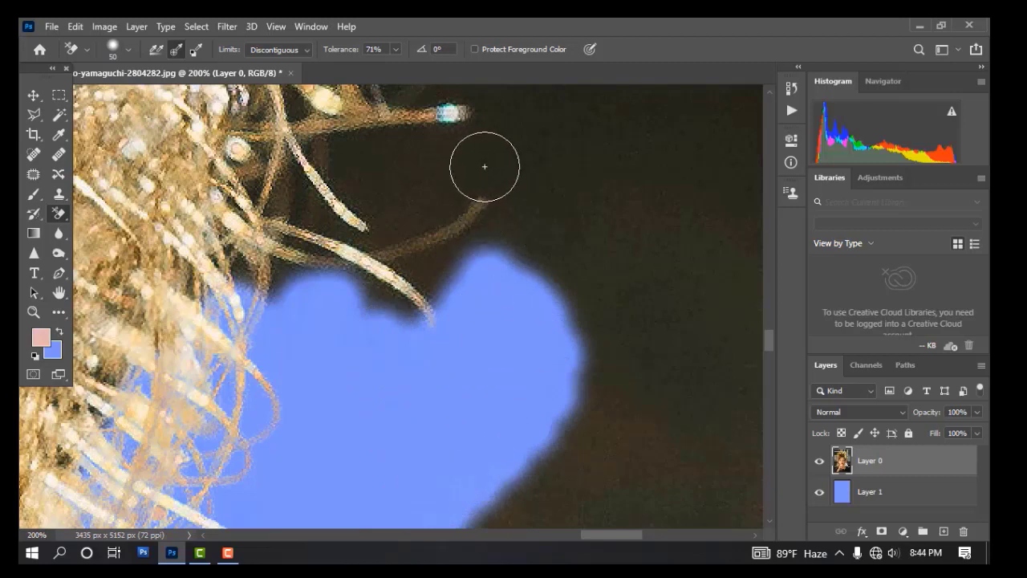
mouse_move(485, 166)
left_mouse_down()
mouse_move(357, 165)
mouse_move(469, 182)
mouse_move(494, 175)
mouse_move(373, 229)
mouse_move(486, 197)
mouse_move(411, 273)
mouse_move(445, 291)
mouse_move(376, 301)
mouse_move(345, 180)
mouse_move(327, 265)
mouse_move(332, 157)
mouse_move(281, 314)
mouse_move(295, 130)
mouse_move(224, 298)
mouse_move(269, 115)
left_mouse_up()
key("space")
left_click_drag(363, 241, 485, 108)
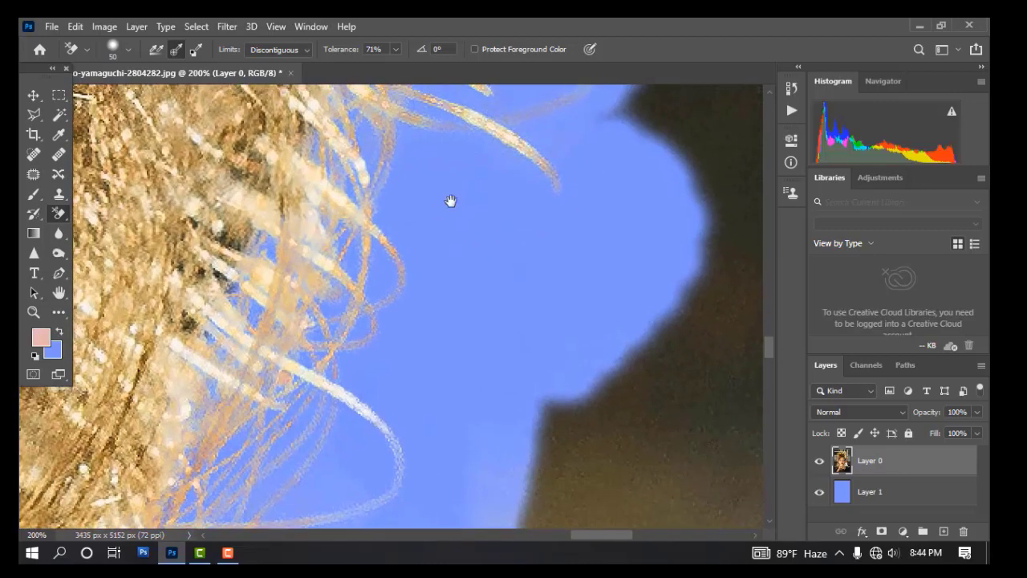
Step: Widen the cleared strip beside the hair and erase the dark background around the projecting strand with the cyan tip
left_click_drag(450, 201, 384, 203)
left_click_drag(381, 241, 390, 376)
mouse_move(500, 207)
left_mouse_down()
mouse_move(420, 362)
mouse_move(372, 394)
mouse_move(364, 477)
mouse_move(455, 511)
mouse_move(513, 452)
left_mouse_up()
mouse_move(589, 321)
left_mouse_down()
mouse_move(549, 393)
mouse_move(359, 238)
left_mouse_up()
left_click_drag(513, 449, 491, 212)
left_click_drag(554, 434, 576, 142)
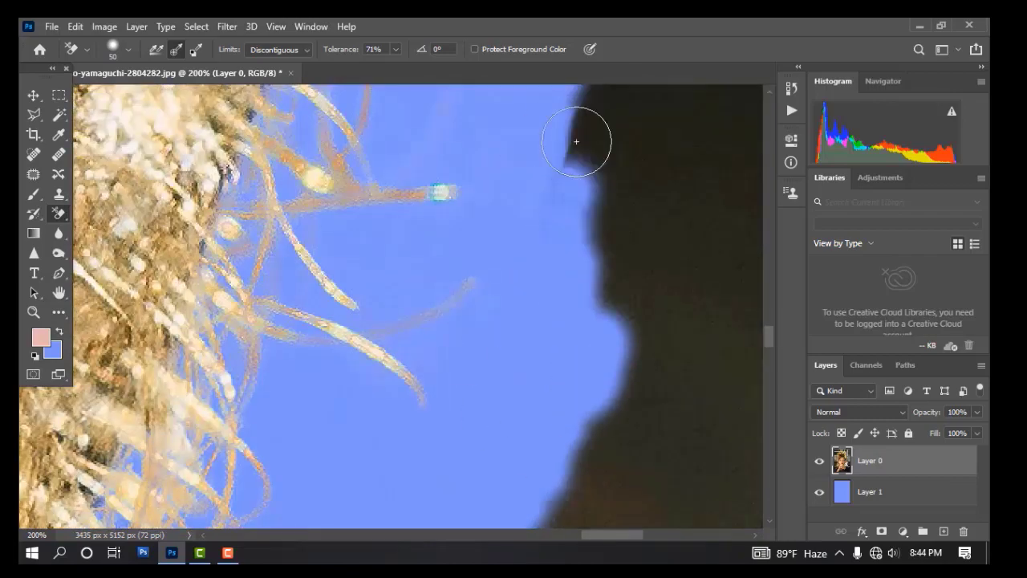
left_click_drag(481, 152, 470, 378)
Step: Continue erasing the background up the hair edge to the lower side of the round curl
key("ctrl+minus")
mouse_move(418, 450)
left_mouse_down()
mouse_move(425, 345)
mouse_move(487, 512)
mouse_move(450, 241)
left_mouse_up()
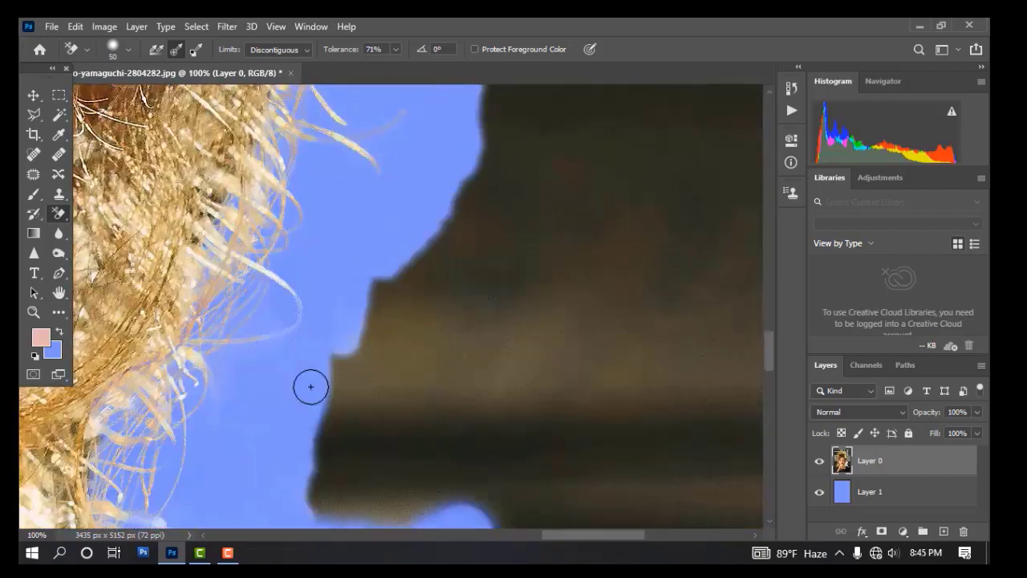
left_click_drag(310, 385, 365, 347)
left_click_drag(354, 450, 353, 313)
mouse_move(417, 120)
left_mouse_down()
mouse_move(452, 321)
mouse_move(430, 361)
left_mouse_up()
left_click_drag(377, 449, 399, 396)
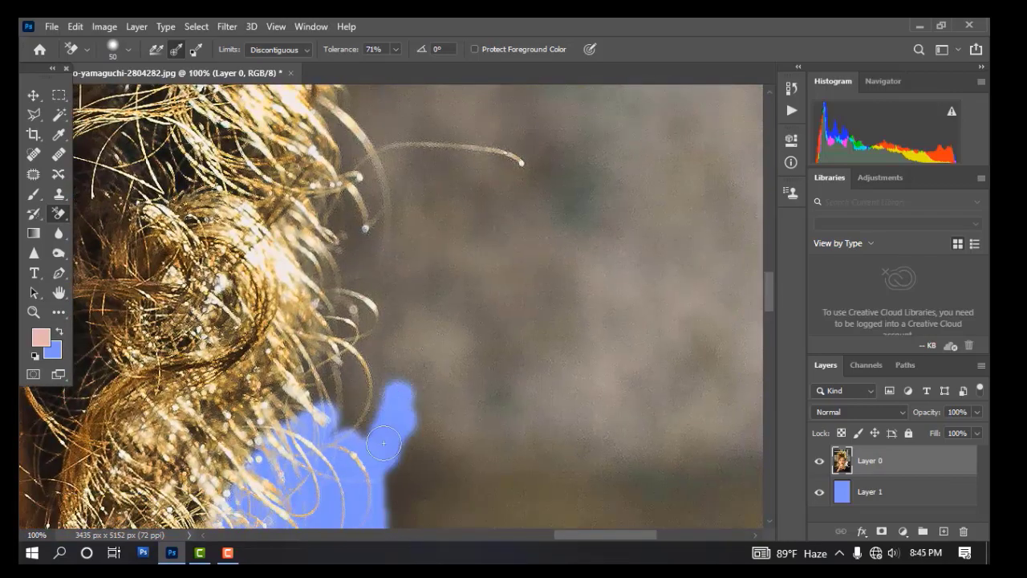
Step: Erase the grey-brown background between the fine strands beside the round curl
left_click_drag(383, 444, 406, 350)
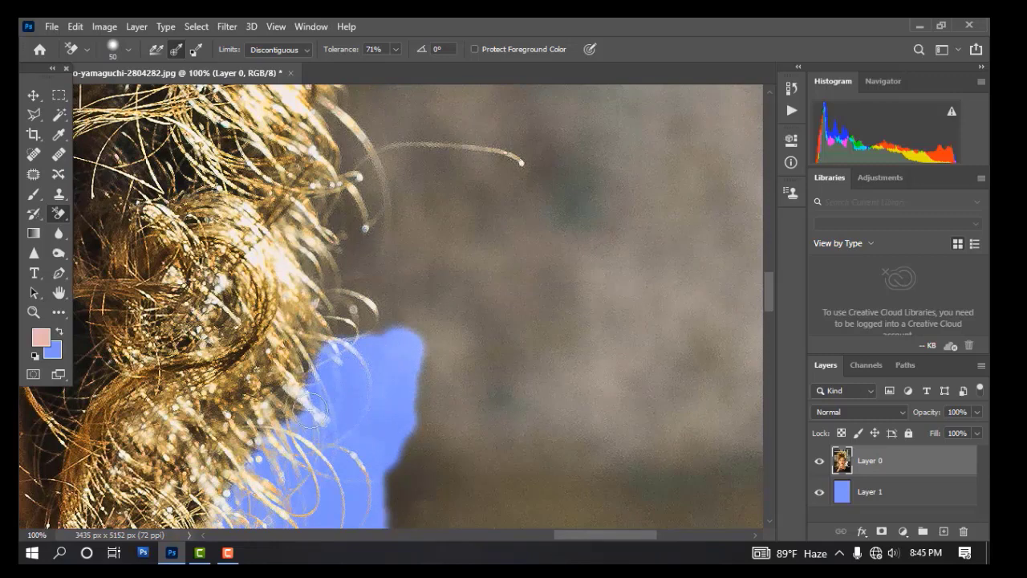
left_click_drag(317, 382, 346, 285)
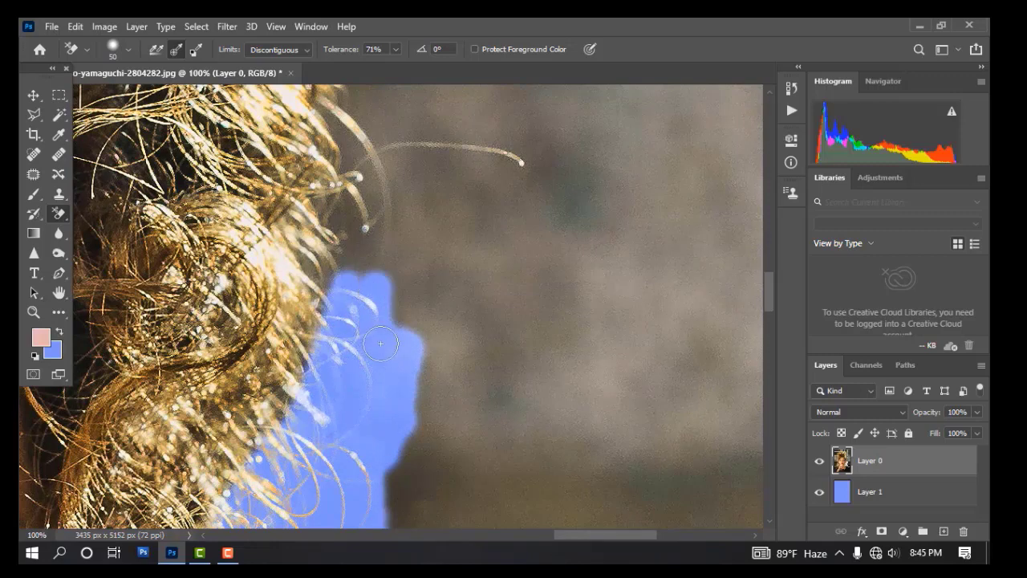
mouse_move(402, 331)
left_mouse_down()
mouse_move(409, 277)
mouse_move(383, 305)
left_mouse_up()
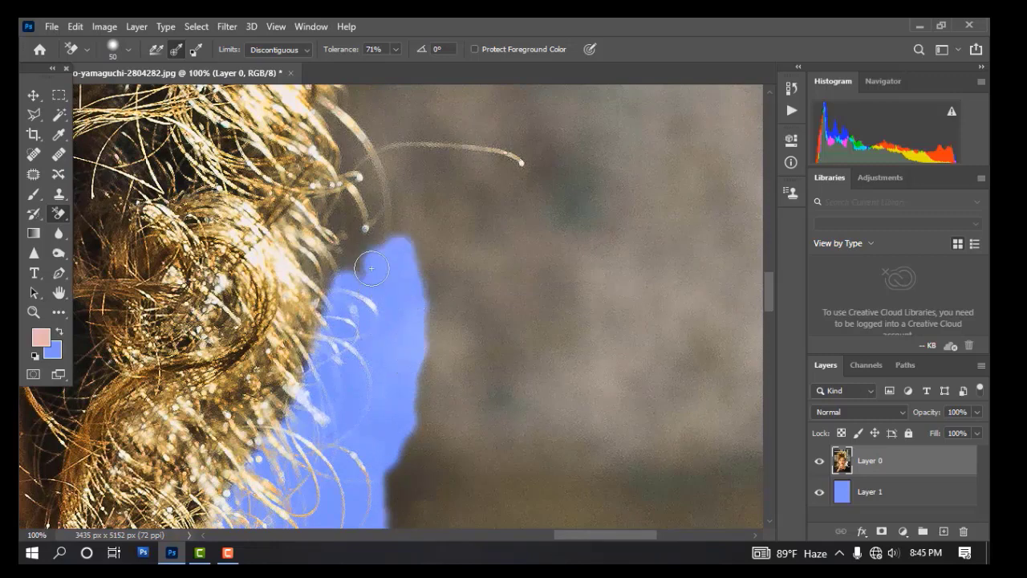
mouse_move(372, 268)
left_mouse_down()
mouse_move(339, 246)
mouse_move(316, 373)
mouse_move(326, 339)
mouse_move(327, 193)
mouse_move(362, 255)
mouse_move(365, 228)
mouse_move(386, 235)
mouse_move(392, 212)
mouse_move(410, 273)
left_mouse_up()
left_click_drag(418, 334, 399, 404)
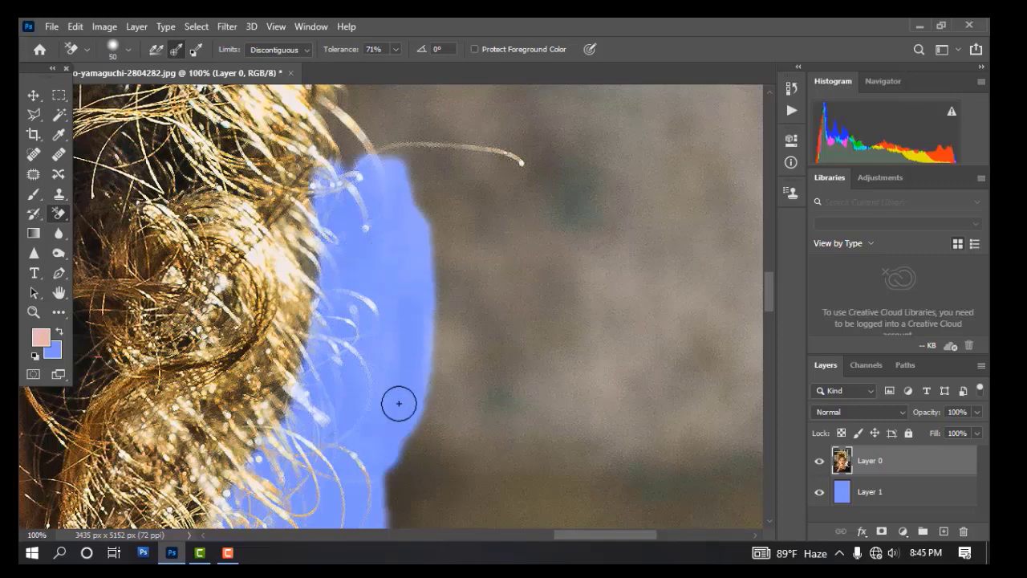
Step: Widen the cleared strip beside the round curl and extend it toward the long stray strand above
left_click_drag(398, 211, 418, 261)
left_click_drag(385, 390, 350, 233)
left_click_drag(353, 169, 393, 486)
left_click_drag(381, 321, 561, 354)
mouse_move(379, 285)
left_mouse_down()
mouse_move(441, 420)
mouse_move(418, 350)
left_mouse_up()
Step: Erase the grey-brown background along the curl tips above the round curl, clearing the gaps between the strands
scroll(442, 414, "up", 3)
mouse_move(441, 399)
left_mouse_down()
mouse_move(394, 423)
mouse_move(406, 239)
mouse_move(561, 483)
left_mouse_up()
left_click_drag(408, 252, 483, 457)
left_click_drag(458, 301, 472, 409)
mouse_move(479, 346)
left_mouse_down()
mouse_move(482, 401)
mouse_move(478, 297)
mouse_move(499, 325)
mouse_move(506, 382)
left_mouse_up()
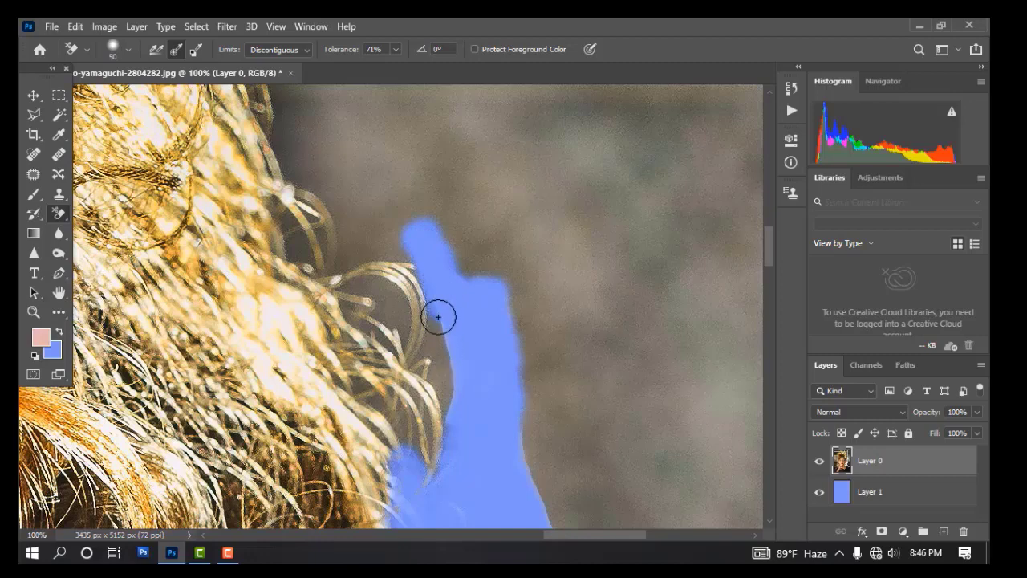
left_click_drag(438, 317, 437, 370)
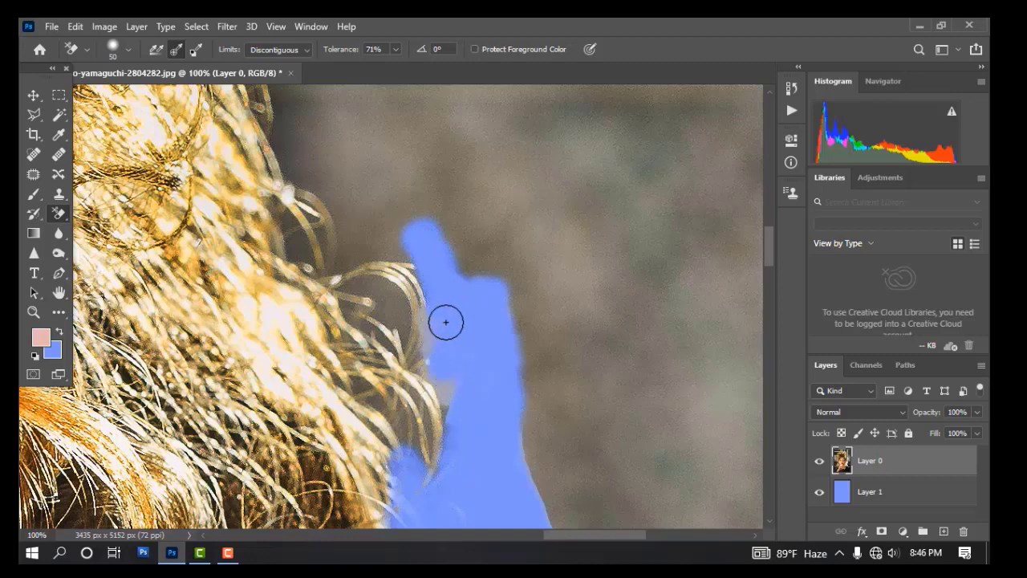
mouse_move(393, 261)
left_mouse_down()
mouse_move(411, 286)
mouse_move(428, 362)
mouse_move(371, 258)
mouse_move(407, 347)
mouse_move(364, 251)
mouse_move(410, 427)
mouse_move(398, 445)
mouse_move(421, 308)
mouse_move(445, 376)
mouse_move(392, 386)
mouse_move(327, 342)
mouse_move(336, 338)
mouse_move(284, 220)
mouse_move(395, 321)
mouse_move(446, 277)
mouse_move(377, 238)
mouse_move(342, 251)
mouse_move(330, 217)
left_mouse_up()
Step: Erase the background where the horizontal and vertical beige bars meet, clearing around the long stray strands
scroll(397, 448, "up", 3)
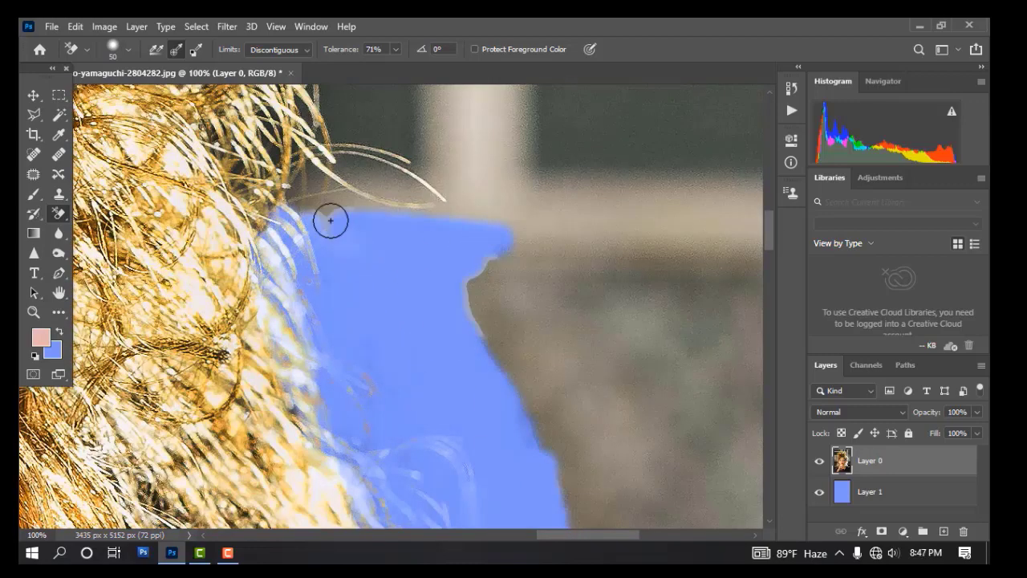
scroll(504, 330, "up", 3)
mouse_move(498, 324)
left_mouse_down()
mouse_move(513, 361)
mouse_move(526, 286)
mouse_move(535, 351)
left_mouse_up()
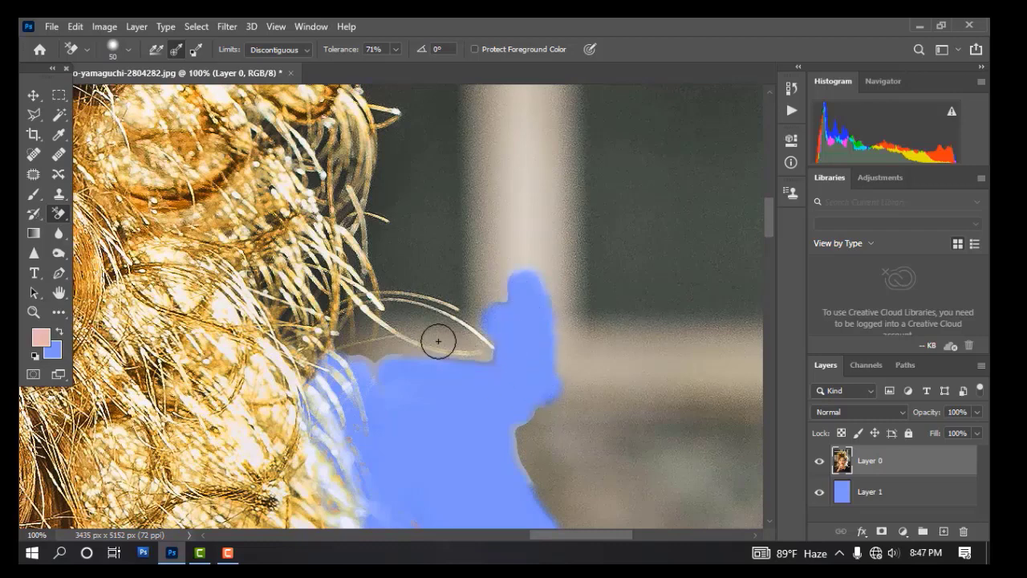
mouse_move(522, 273)
left_mouse_down()
mouse_move(476, 354)
mouse_move(503, 348)
mouse_move(380, 313)
left_mouse_up()
scroll(440, 438, "up", 3)
Step: Erase the dark green background behind the overlapping loose strands between the hair and the vertical beige bar
left_click(365, 385, "ctrl")
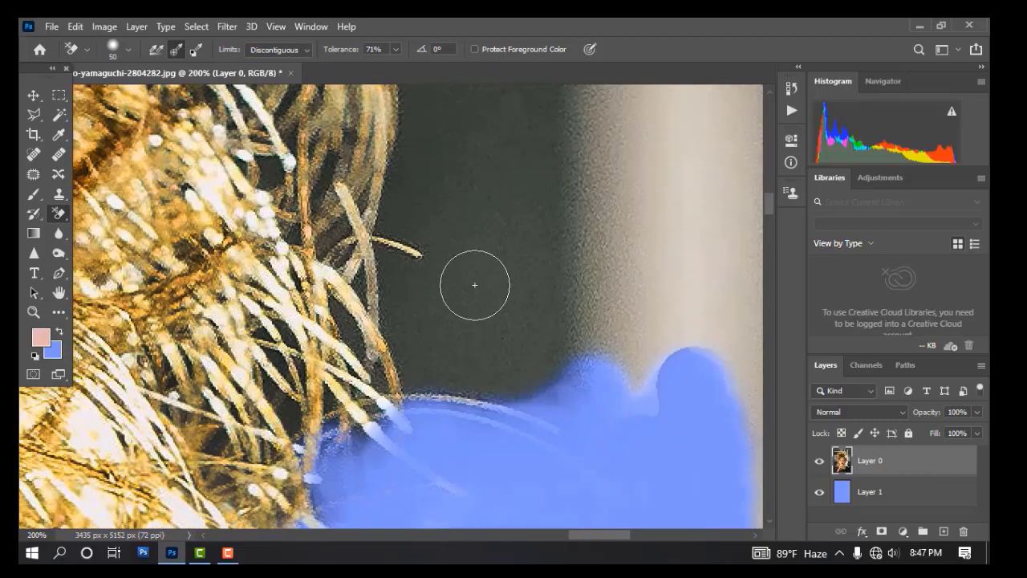
mouse_move(462, 172)
left_mouse_down()
mouse_move(473, 211)
mouse_move(454, 201)
mouse_move(516, 314)
mouse_move(508, 275)
mouse_move(526, 370)
mouse_move(459, 202)
mouse_move(471, 356)
mouse_move(415, 212)
mouse_move(389, 361)
mouse_move(341, 176)
mouse_move(426, 393)
mouse_move(410, 377)
mouse_move(277, 437)
mouse_move(289, 482)
mouse_move(205, 454)
mouse_move(302, 463)
mouse_move(192, 229)
mouse_move(149, 458)
mouse_move(254, 223)
left_mouse_up()
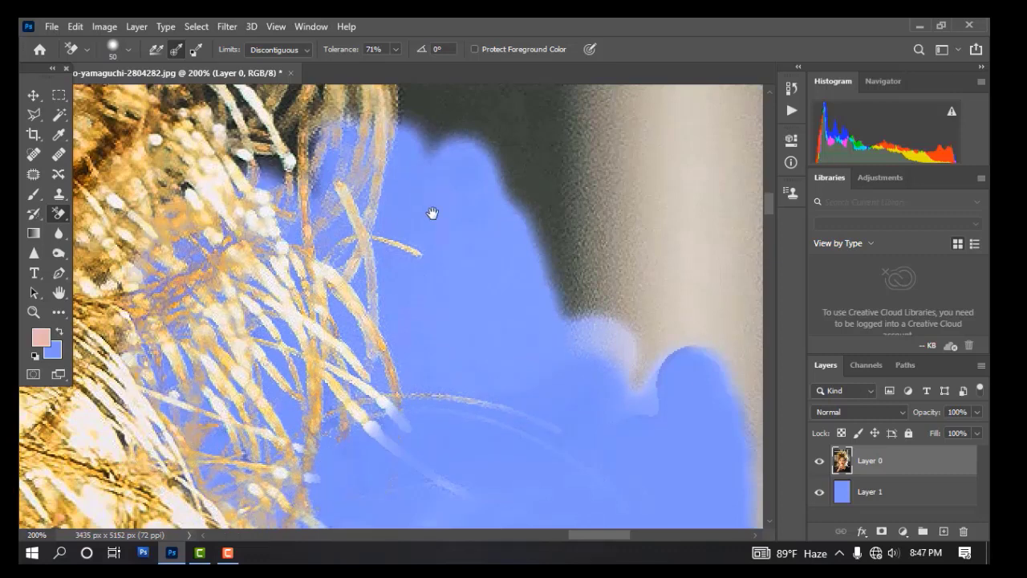
mouse_move(431, 170)
left_mouse_down()
mouse_move(463, 332)
mouse_move(468, 324)
left_mouse_up()
mouse_move(468, 143)
left_mouse_down()
mouse_move(488, 344)
mouse_move(506, 184)
mouse_move(449, 265)
mouse_move(410, 121)
mouse_move(379, 231)
mouse_move(269, 337)
mouse_move(245, 241)
mouse_move(381, 117)
left_mouse_up()
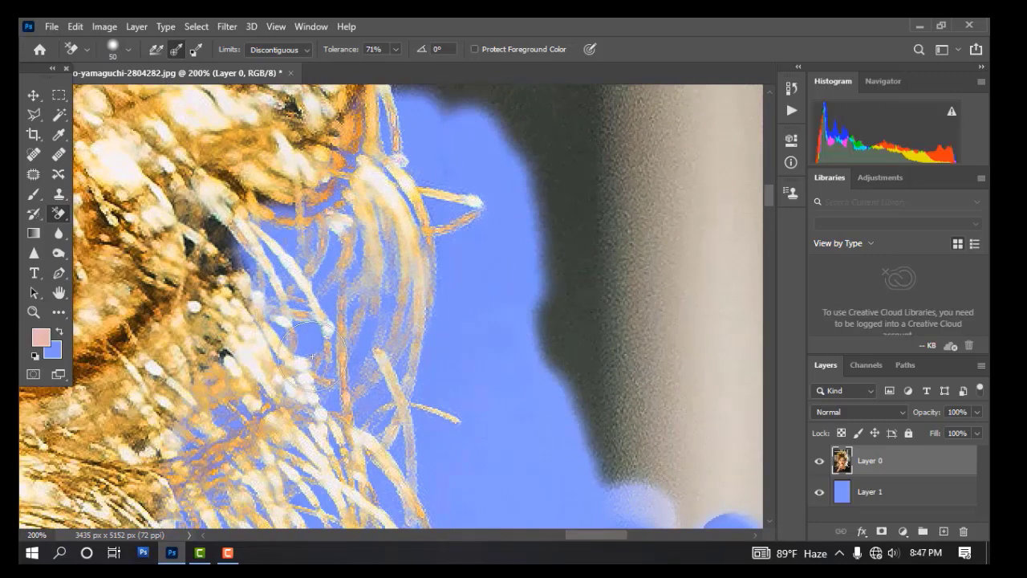
mouse_move(450, 267)
left_mouse_down()
mouse_move(437, 300)
mouse_move(343, 382)
left_mouse_up()
Step: Clear the dark strip beside the vertical beige bar up to the underside of the hair tuft
left_click_drag(351, 206, 479, 131)
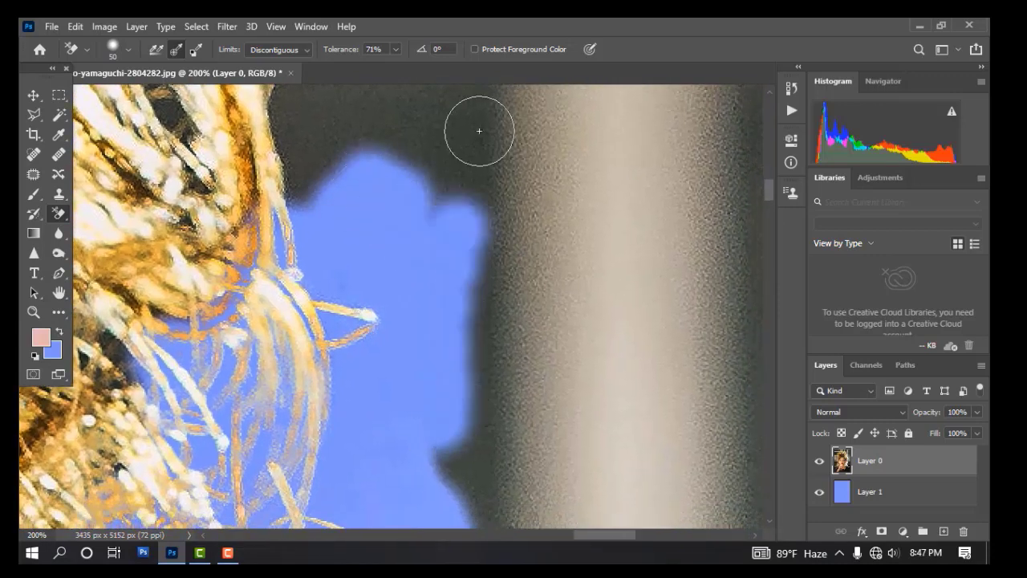
left_click_drag(479, 385, 470, 160)
left_click_drag(511, 383, 503, 183)
key("ctrl+minus")
mouse_move(403, 173)
left_mouse_down()
mouse_move(507, 316)
mouse_move(482, 356)
mouse_move(381, 417)
mouse_move(396, 233)
left_mouse_up()
left_click_drag(456, 233, 447, 375)
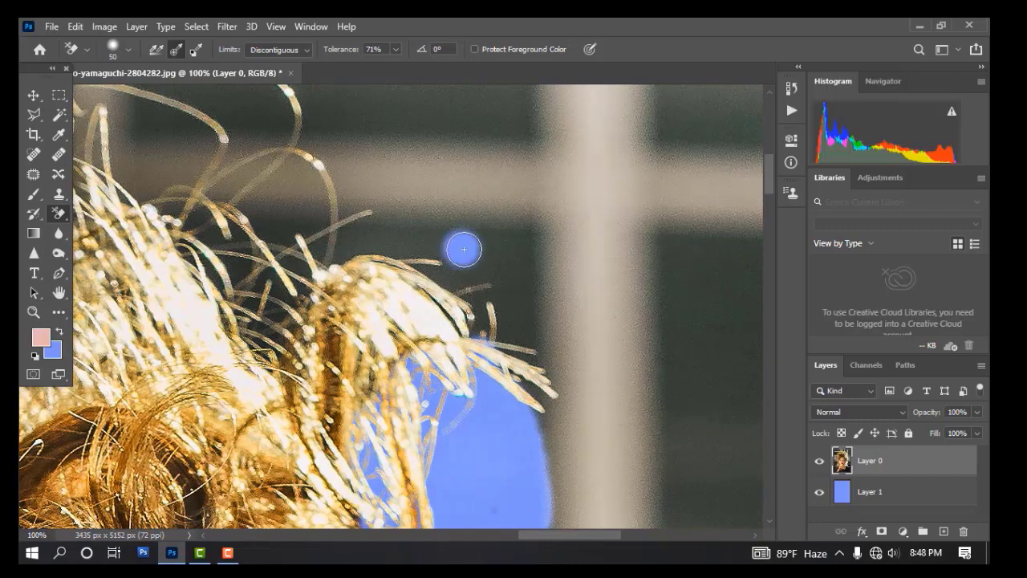
Step: Erase the dark background around the protruding hair tuft below the horizontal beige bar, including the dark gaps inside the tuft
mouse_move(498, 254)
left_mouse_down()
mouse_move(484, 341)
mouse_move(518, 269)
mouse_move(522, 358)
left_mouse_up()
mouse_move(520, 316)
left_mouse_down()
mouse_move(536, 357)
mouse_move(514, 340)
left_mouse_up()
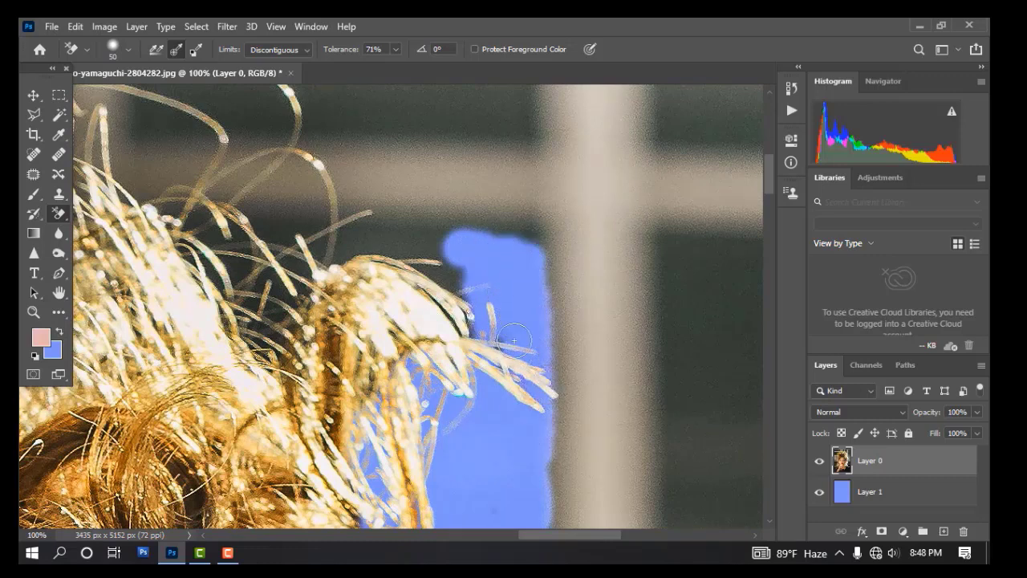
mouse_move(439, 265)
left_mouse_down()
mouse_move(321, 239)
mouse_move(369, 254)
mouse_move(280, 307)
mouse_move(269, 337)
mouse_move(241, 277)
mouse_move(205, 245)
mouse_move(287, 242)
left_mouse_up()
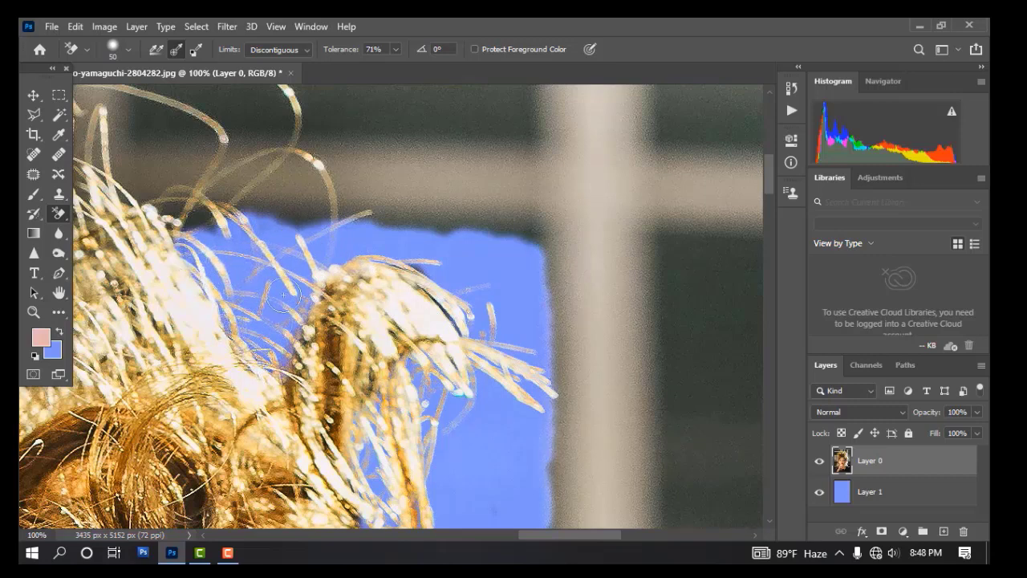
left_click_drag(434, 271, 311, 297)
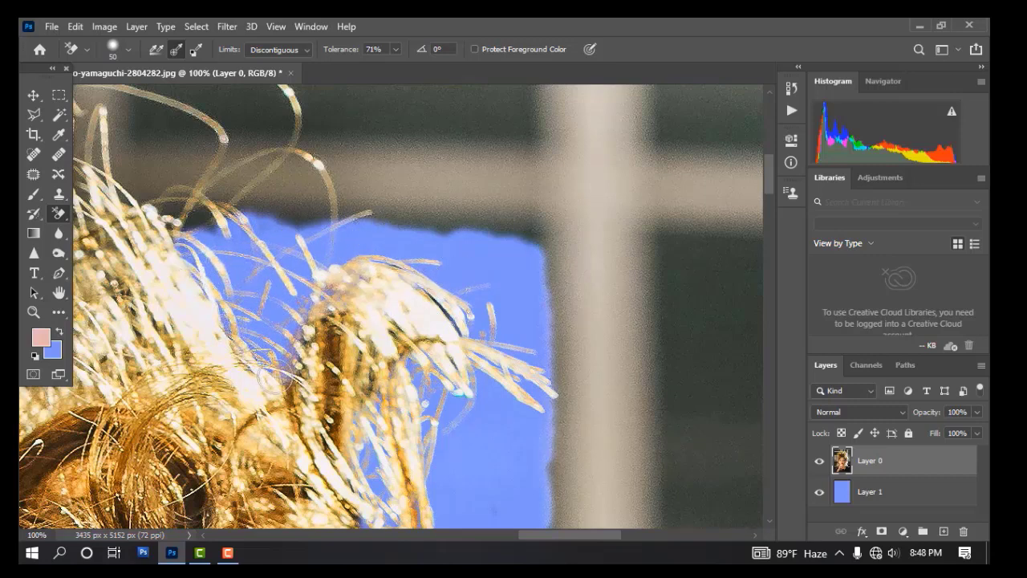
left_click_drag(270, 379, 386, 348)
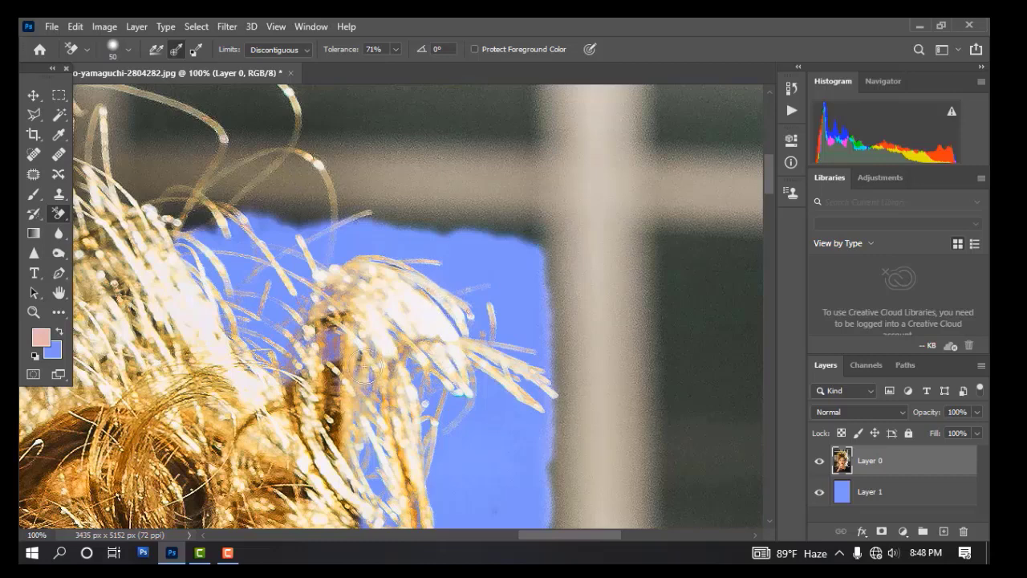
Step: Erase the horizontal beige bar above the hair tuft and widen the cleared area into the vertical bar beside it
left_click_drag(423, 223, 534, 328)
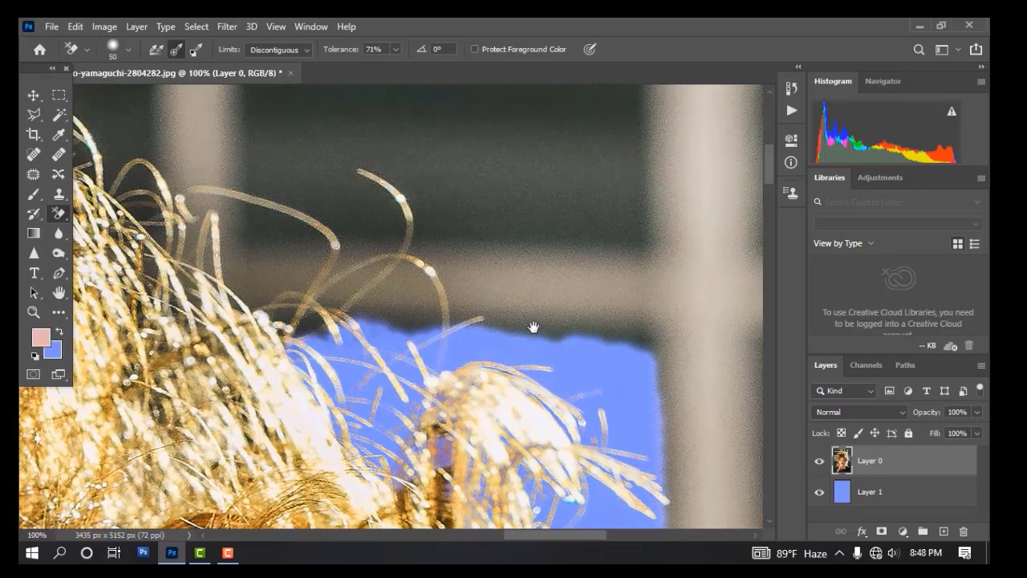
mouse_move(628, 331)
left_mouse_down()
mouse_move(359, 307)
mouse_move(558, 299)
left_mouse_up()
left_click_drag(511, 287, 641, 311)
left_click_drag(549, 279, 314, 277)
mouse_move(512, 245)
left_mouse_down()
mouse_move(626, 248)
mouse_move(660, 347)
left_mouse_up()
mouse_move(653, 303)
left_mouse_down()
mouse_move(602, 145)
mouse_move(610, 470)
left_mouse_up()
left_click_drag(616, 482, 598, 354)
left_click_drag(599, 425, 613, 335)
left_click_drag(574, 137, 594, 363)
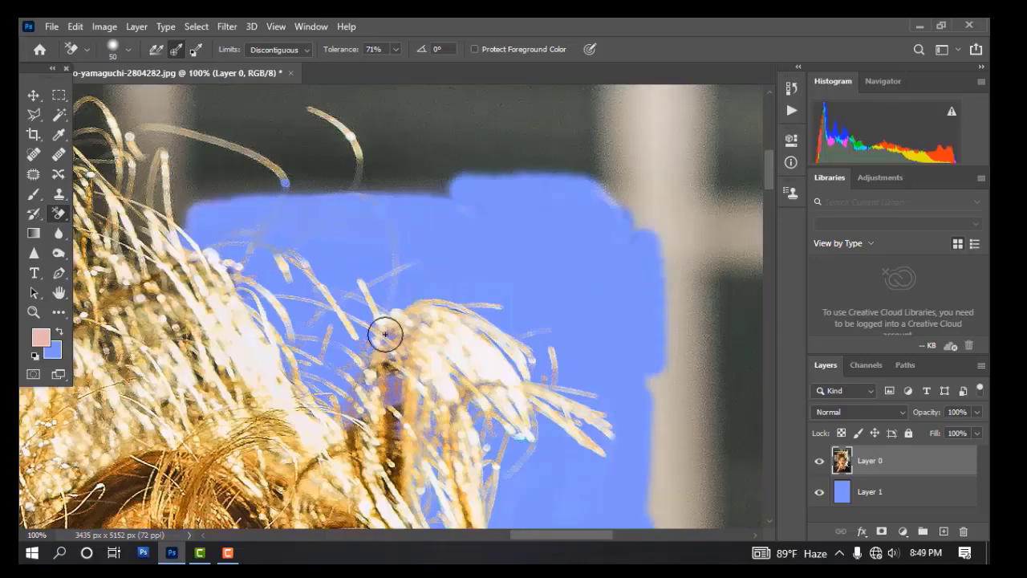
Step: Enlarge the eraser brush to 80 px and erase the dark background above the tuft around the curved stray strands
left_click_drag(386, 335, 520, 397)
key("bracketright")
key("bracketright")
key("bracketright")
left_click_drag(633, 236, 288, 277)
mouse_move(287, 277)
left_mouse_down()
mouse_move(431, 206)
mouse_move(386, 175)
left_mouse_up()
Step: Erase the vertical beige bar up to the image's top edge and the dark background beside it above the stray strands
mouse_move(423, 199)
left_mouse_down()
mouse_move(505, 229)
mouse_move(569, 418)
left_mouse_up()
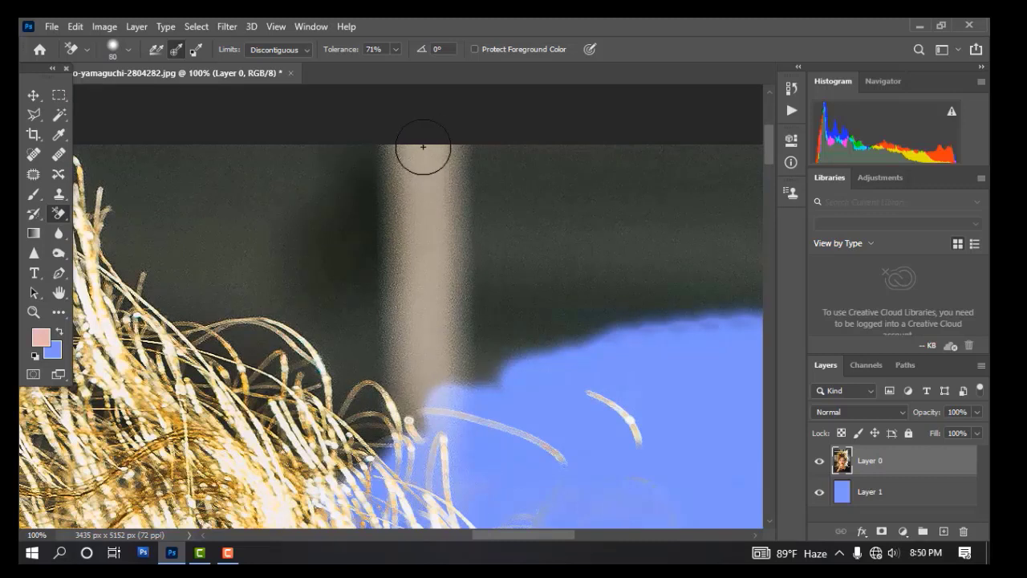
mouse_move(426, 157)
left_mouse_down()
mouse_move(428, 249)
mouse_move(408, 145)
mouse_move(443, 350)
mouse_move(441, 211)
mouse_move(445, 327)
mouse_move(405, 230)
left_mouse_up()
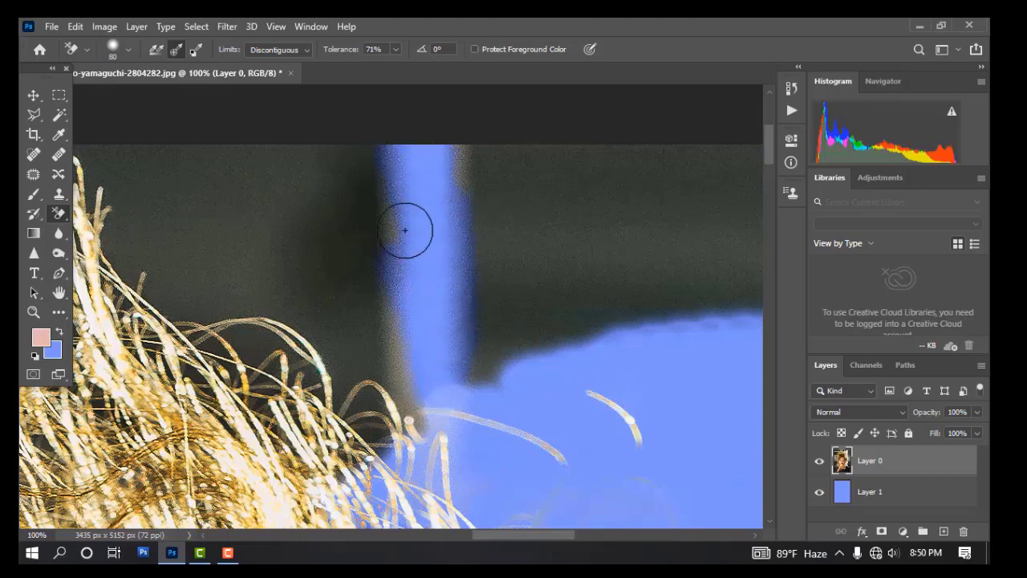
mouse_move(403, 289)
left_mouse_down()
mouse_move(418, 367)
mouse_move(476, 325)
mouse_move(483, 384)
left_mouse_up()
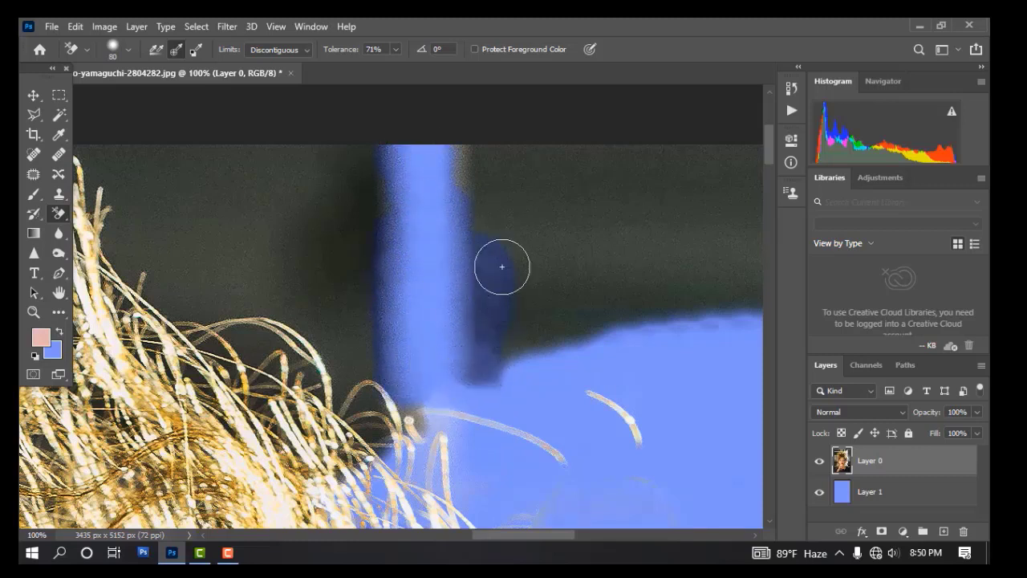
mouse_move(663, 289)
left_mouse_down()
mouse_move(596, 318)
mouse_move(716, 306)
mouse_move(536, 345)
mouse_move(504, 378)
mouse_move(516, 283)
mouse_move(554, 305)
mouse_move(559, 333)
mouse_move(670, 282)
mouse_move(418, 284)
mouse_move(464, 270)
mouse_move(474, 311)
mouse_move(445, 328)
mouse_move(503, 290)
mouse_move(481, 212)
mouse_move(422, 161)
mouse_move(529, 148)
mouse_move(466, 170)
left_mouse_up()
mouse_move(529, 215)
left_mouse_down()
mouse_move(560, 209)
mouse_move(592, 160)
mouse_move(628, 168)
mouse_move(605, 214)
mouse_move(618, 207)
mouse_move(637, 261)
mouse_move(667, 253)
mouse_move(505, 307)
left_mouse_up()
scroll(507, 337, "down", 3)
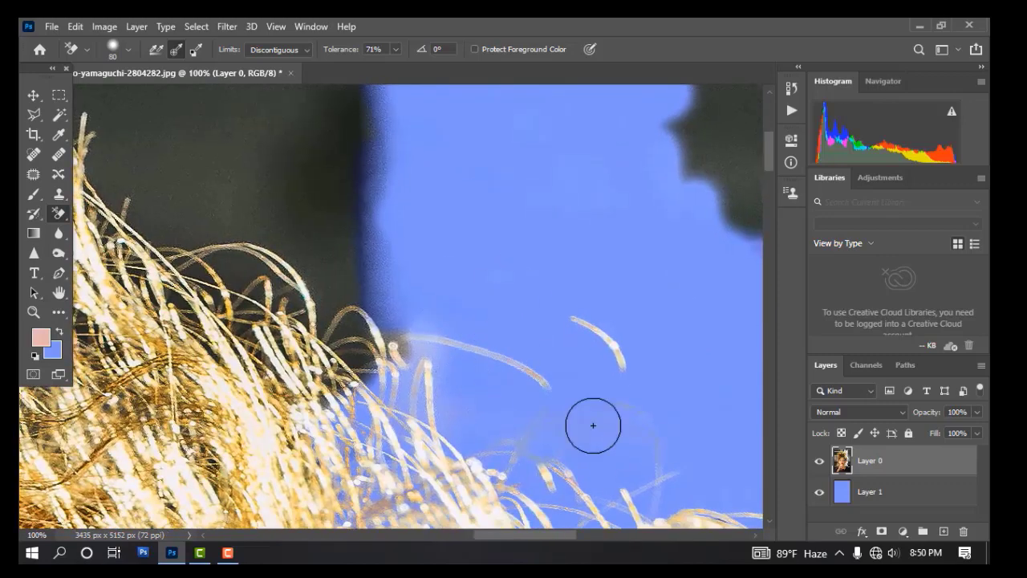
Step: Erase the dark background between the cleared vertical bar and the upper hair outline, including the gaps among the fine strands
left_click_drag(397, 302, 467, 486)
left_click_drag(426, 266, 359, 401)
left_click_drag(467, 364, 465, 261)
mouse_move(254, 266)
left_mouse_down()
mouse_move(309, 364)
mouse_move(314, 255)
left_mouse_up()
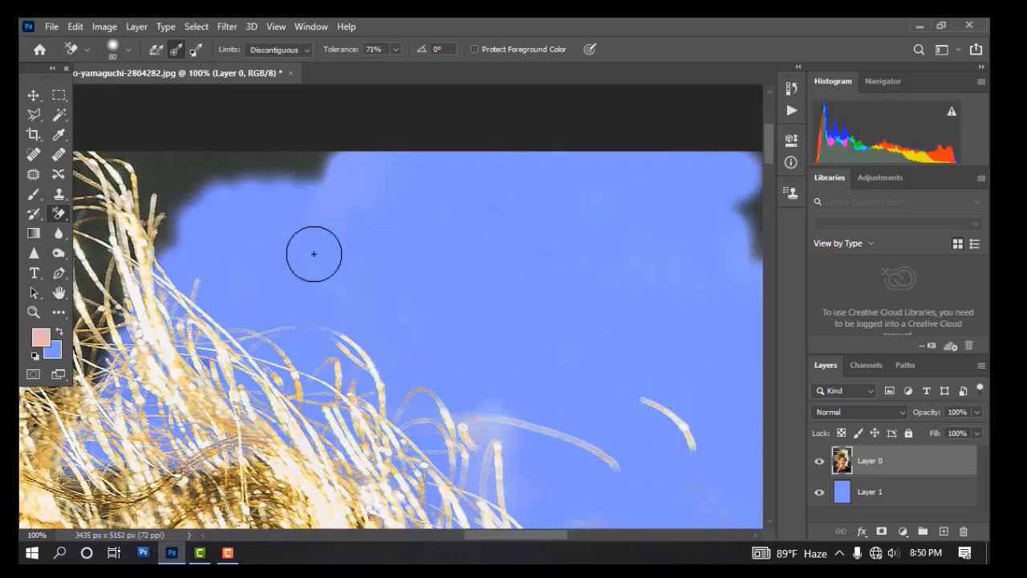
left_click_drag(250, 295, 554, 262)
key("ctrl+minus")
Step: Continue erasing the background around the crown of the hair and down to the vertical bar on the opposite side
mouse_move(498, 200)
left_mouse_down()
mouse_move(367, 195)
mouse_move(409, 271)
mouse_move(357, 413)
mouse_move(332, 254)
mouse_move(264, 341)
mouse_move(248, 175)
mouse_move(243, 326)
left_mouse_up()
left_click_drag(248, 363, 411, 244)
left_click_drag(358, 269, 133, 276)
mouse_move(319, 99)
left_mouse_down()
mouse_move(248, 206)
mouse_move(204, 350)
mouse_move(152, 397)
left_mouse_up()
left_click_drag(364, 198, 489, 355)
mouse_move(385, 301)
left_mouse_down()
mouse_move(221, 253)
mouse_move(248, 403)
mouse_move(225, 441)
left_mouse_up()
left_click_drag(542, 296, 549, 72)
left_click_drag(232, 321, 273, 158)
left_click_drag(268, 265, 301, 345)
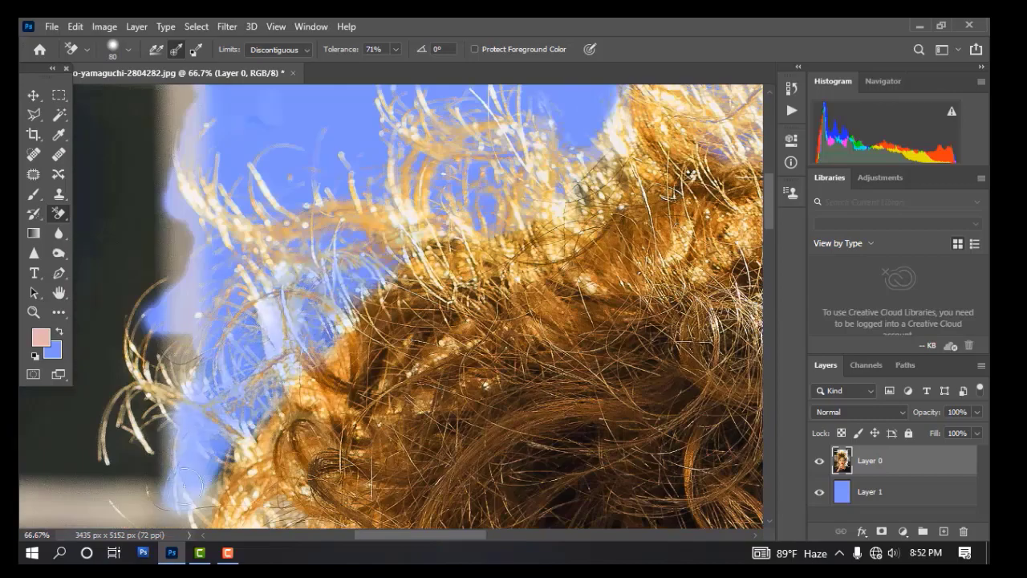
Step: Erase the vertical beige bar and widen the cleared area into the dark background beside the protruding curls
left_click_drag(301, 281, 349, 361)
mouse_move(248, 107)
left_mouse_down()
mouse_move(213, 250)
mouse_move(320, 238)
mouse_move(250, 367)
mouse_move(365, 169)
left_mouse_up()
left_click_drag(321, 231, 203, 338)
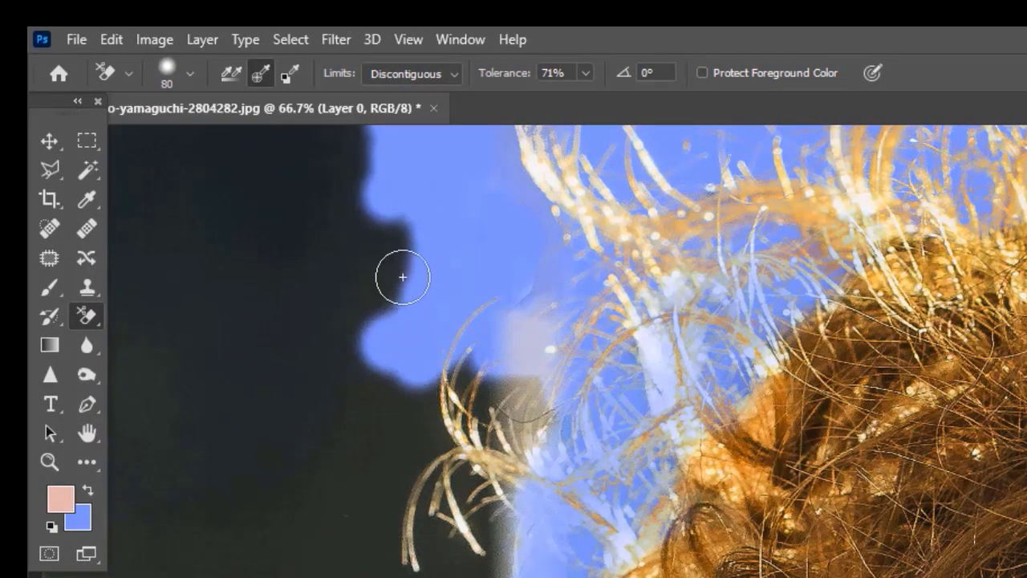
mouse_move(390, 241)
left_mouse_down()
mouse_move(388, 281)
mouse_move(412, 226)
mouse_move(381, 334)
mouse_move(397, 275)
mouse_move(457, 212)
mouse_move(472, 259)
mouse_move(444, 298)
mouse_move(401, 437)
mouse_move(433, 371)
mouse_move(430, 416)
mouse_move(471, 340)
left_mouse_up()
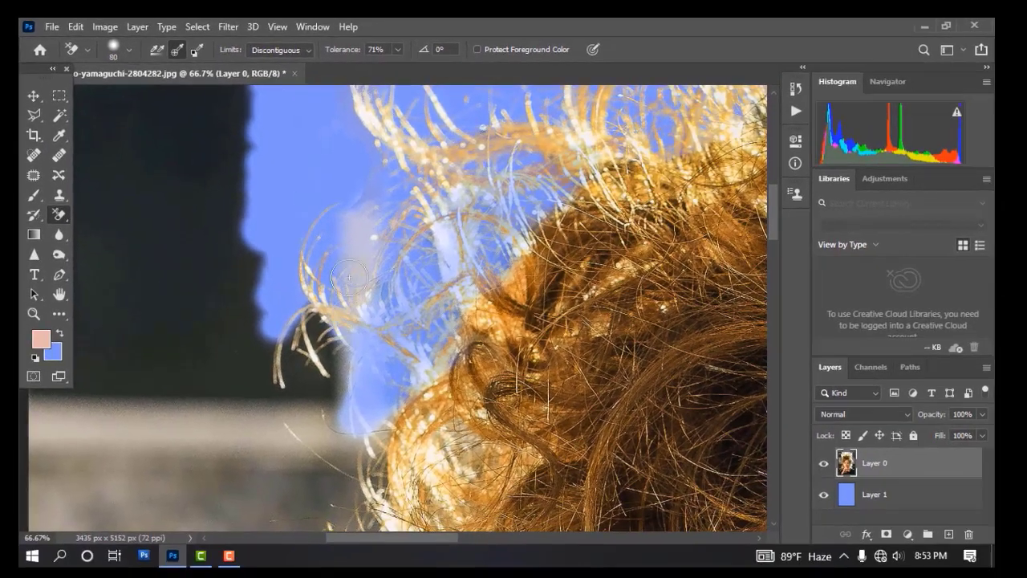
Step: Clear the dark gaps around the protruding curls and erase the beige ledge beneath them, including the dark corner above it
mouse_move(478, 502)
left_mouse_down()
mouse_move(456, 491)
mouse_move(400, 539)
left_mouse_up()
mouse_move(271, 366)
left_mouse_down()
mouse_move(253, 260)
mouse_move(271, 333)
mouse_move(311, 379)
mouse_move(270, 396)
mouse_move(330, 348)
mouse_move(331, 375)
left_mouse_up()
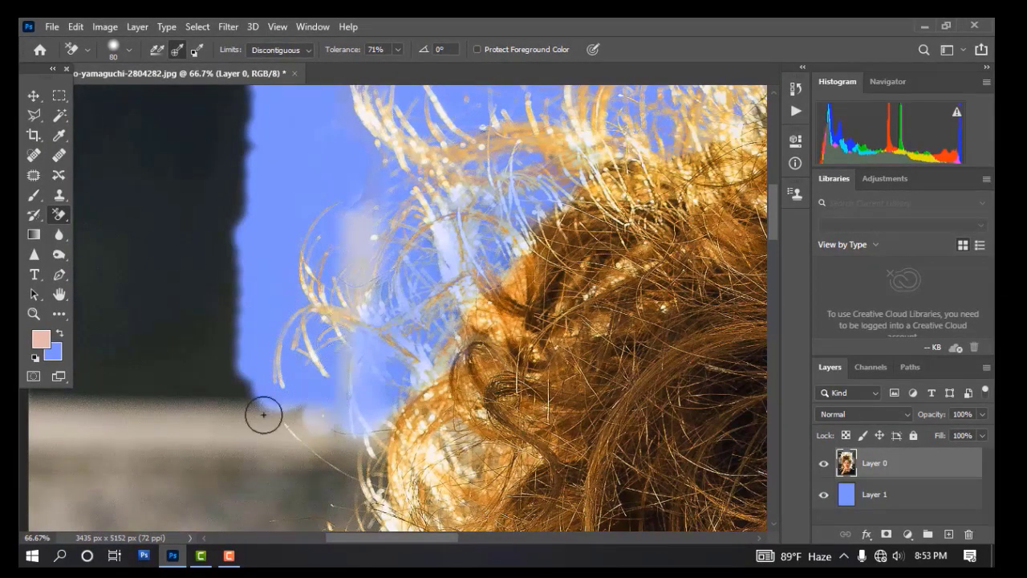
mouse_move(163, 426)
left_mouse_down()
mouse_move(226, 424)
mouse_move(167, 428)
mouse_move(235, 411)
mouse_move(174, 447)
mouse_move(272, 420)
mouse_move(221, 429)
mouse_move(216, 420)
mouse_move(306, 408)
mouse_move(220, 446)
mouse_move(302, 426)
mouse_move(210, 459)
mouse_move(338, 418)
mouse_move(269, 468)
mouse_move(364, 454)
mouse_move(383, 236)
mouse_move(341, 267)
mouse_move(372, 174)
mouse_move(350, 272)
mouse_move(372, 167)
mouse_move(357, 125)
left_mouse_up()
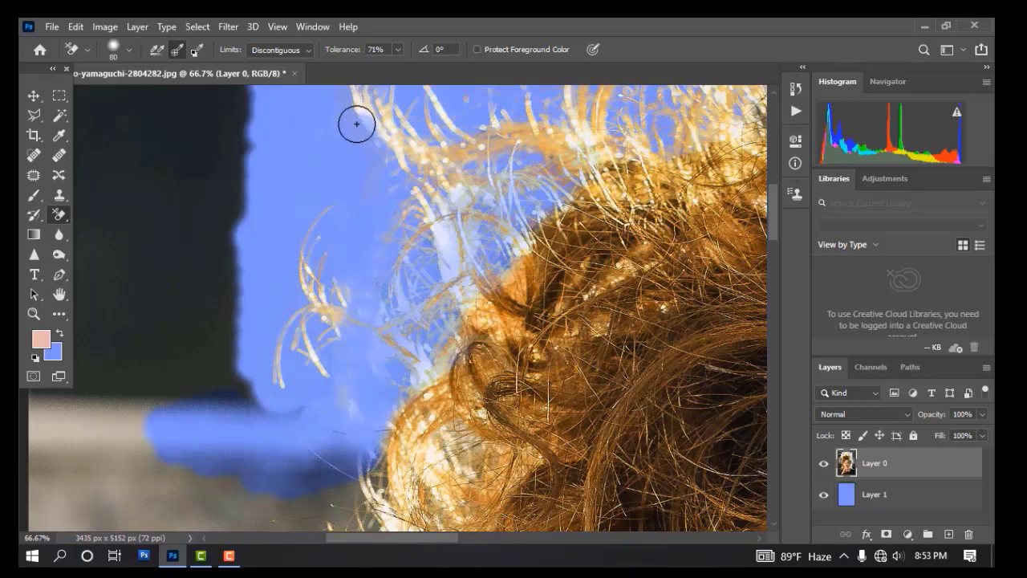
scroll(354, 228, "down", 5)
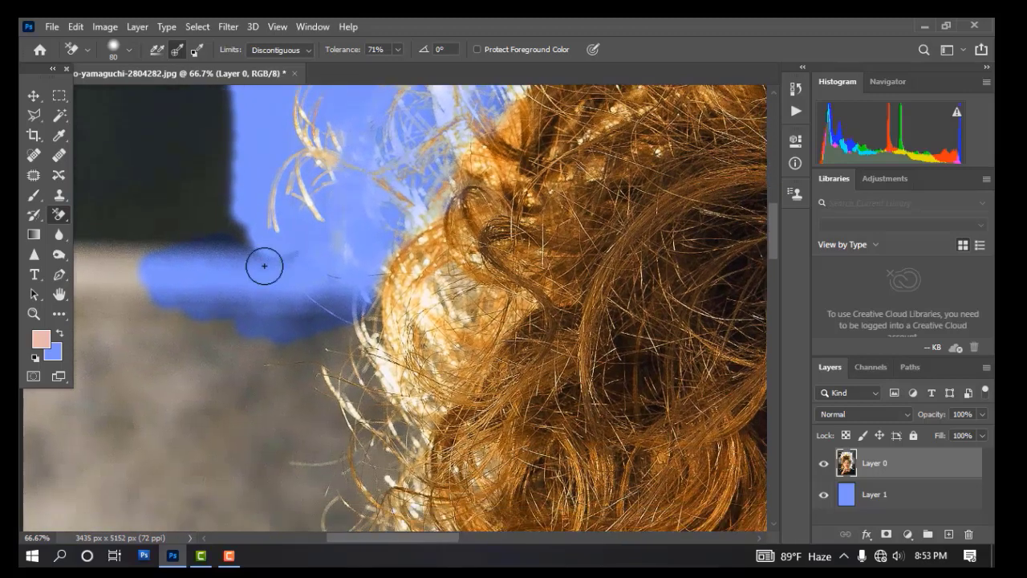
mouse_move(234, 225)
left_mouse_down()
mouse_move(235, 287)
mouse_move(252, 229)
left_mouse_up()
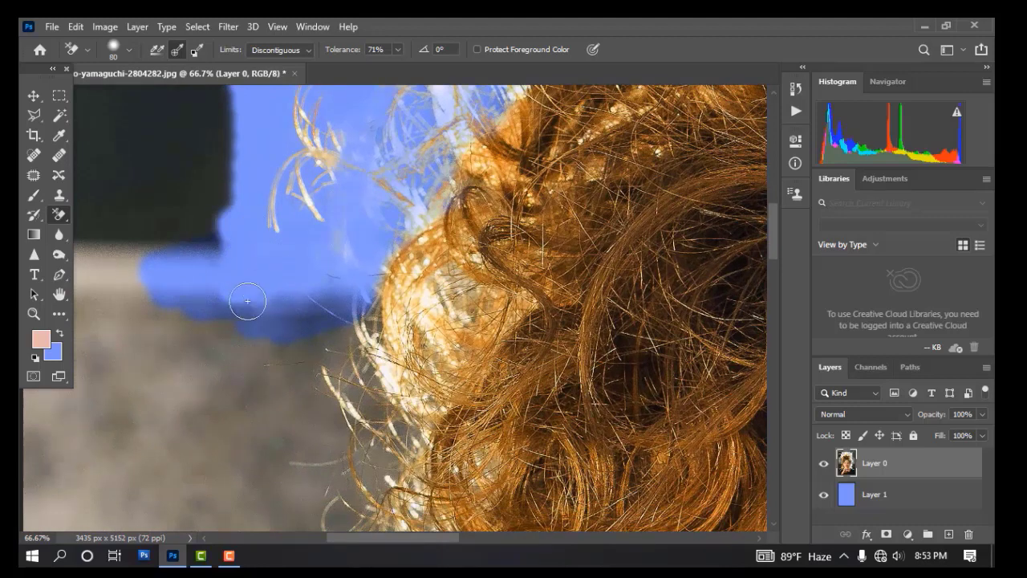
Step: Erase the gray wall below the ledge beside the stray strands at the side of the hair
mouse_move(240, 302)
left_mouse_down()
mouse_move(189, 295)
mouse_move(264, 307)
mouse_move(306, 288)
mouse_move(295, 314)
mouse_move(318, 295)
mouse_move(297, 331)
mouse_move(345, 288)
mouse_move(291, 372)
mouse_move(307, 338)
mouse_move(267, 353)
mouse_move(252, 384)
mouse_move(263, 308)
mouse_move(237, 353)
mouse_move(228, 332)
mouse_move(224, 376)
mouse_move(181, 321)
left_mouse_up()
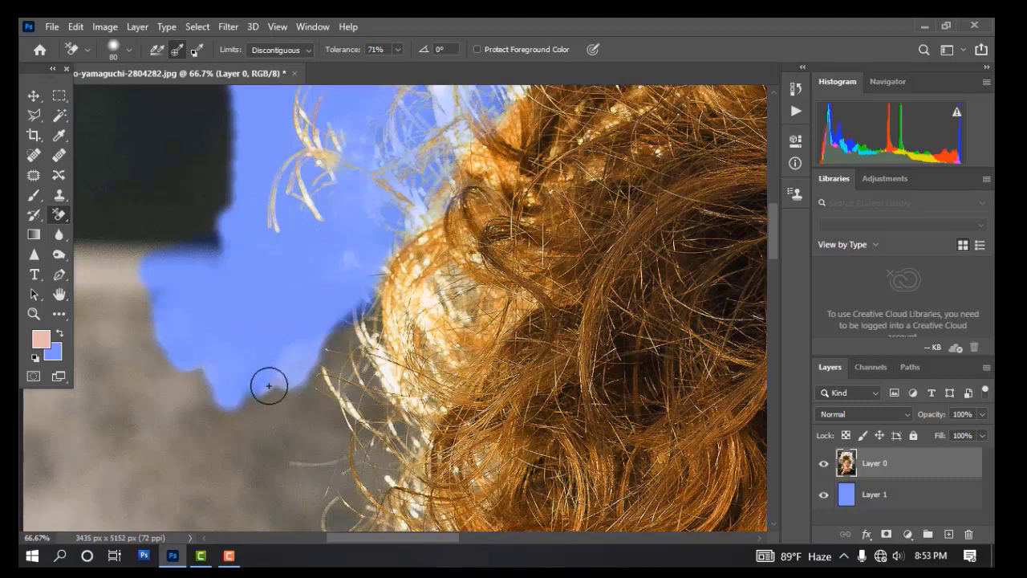
left_click_drag(306, 344, 284, 380)
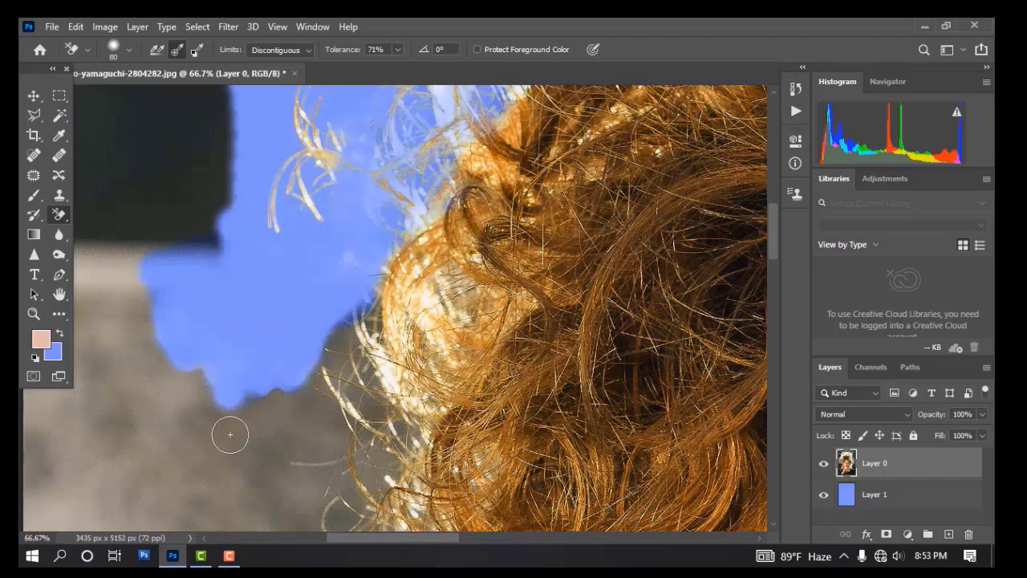
mouse_move(231, 434)
left_mouse_down()
mouse_move(236, 417)
mouse_move(208, 415)
mouse_move(340, 382)
mouse_move(369, 478)
left_mouse_up()
mouse_move(225, 94)
left_mouse_down()
mouse_move(248, 188)
mouse_move(167, 450)
left_mouse_up()
mouse_move(221, 471)
left_mouse_down()
mouse_move(191, 225)
mouse_move(189, 302)
left_mouse_up()
Step: Enlarge the eraser brush to 100 px and continue erasing the wall down the side of the hair
key("bracketright")
key("bracketright")
mouse_move(135, 411)
left_mouse_down()
mouse_move(163, 351)
mouse_move(431, 367)
mouse_move(321, 497)
left_mouse_up()
left_click_drag(250, 441, 202, 271)
key("ctrl+minus")
mouse_move(360, 393)
left_mouse_down()
mouse_move(355, 408)
mouse_move(228, 343)
left_mouse_up()
left_click_drag(294, 417, 286, 216)
mouse_move(378, 173)
left_mouse_down()
mouse_move(335, 451)
mouse_move(319, 399)
left_mouse_up()
Step: Enlarge the eraser brush to 175 px and erase the background along the lower side of the hair toward the ear
key("bracketright")
key("bracketright")
key("bracketright")
left_click_drag(261, 229, 268, 287)
left_click_drag(341, 332, 327, 211)
left_click_drag(257, 321, 217, 371)
left_click_drag(265, 345, 297, 482)
mouse_move(430, 265)
left_mouse_down()
mouse_move(454, 441)
mouse_move(491, 477)
left_mouse_up()
left_click_drag(198, 449, 154, 297)
scroll(210, 202, "down", 5)
scroll(338, 338, "up", 6)
scroll(449, 349, "up", 2)
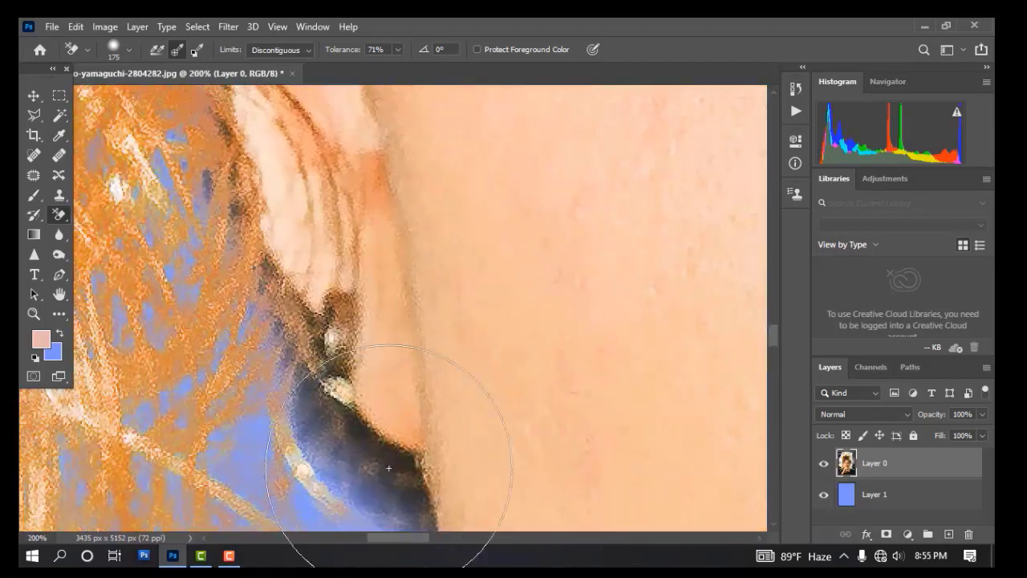
Step: Reduce the eraser brush to 20 px and erase the dark background below the earring and along the jaw
key("bracketleft")
key("bracketleft")
key("bracketleft")
key("bracketleft")
key("bracketleft")
key("bracketleft")
key("bracketleft")
key("bracketleft")
key("bracketleft")
key("bracketleft")
key("bracketleft")
left_click_drag(382, 459, 346, 428)
left_click_drag(337, 353, 233, 201)
left_click_drag(433, 466, 340, 215)
mouse_move(321, 297)
left_mouse_down()
mouse_move(375, 481)
mouse_move(321, 426)
left_mouse_up()
left_click_drag(369, 481, 307, 206)
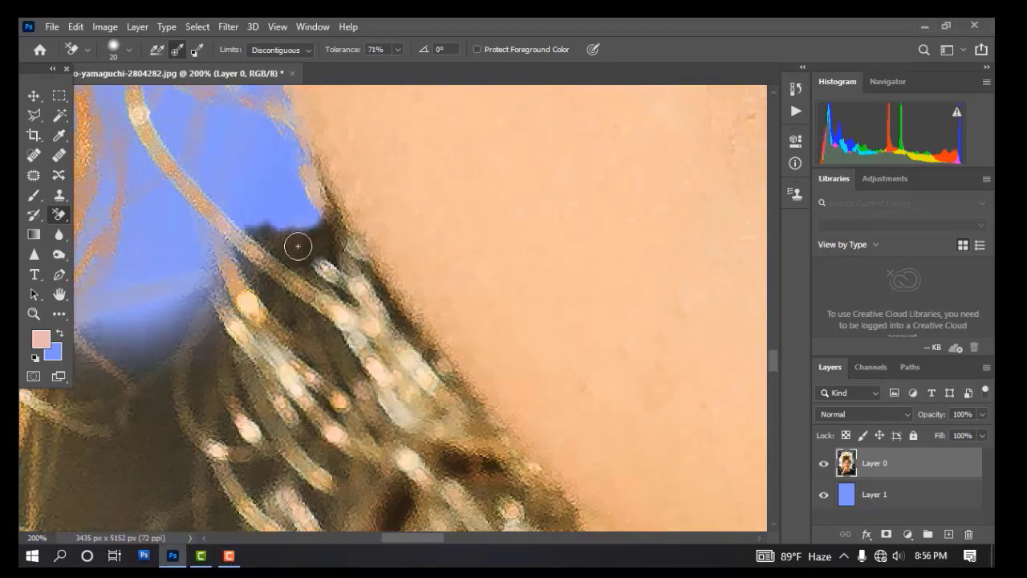
Step: Erase the dark gaps between the hair strands along the jawline and upper neck
left_click_drag(298, 246, 433, 377)
left_click_drag(501, 474, 250, 295)
left_click_drag(401, 449, 281, 289)
mouse_move(408, 385)
left_mouse_down()
mouse_move(401, 307)
mouse_move(450, 426)
left_mouse_up()
mouse_move(321, 481)
left_mouse_down()
mouse_move(374, 425)
mouse_move(317, 265)
left_mouse_up()
left_click_drag(330, 438, 373, 492)
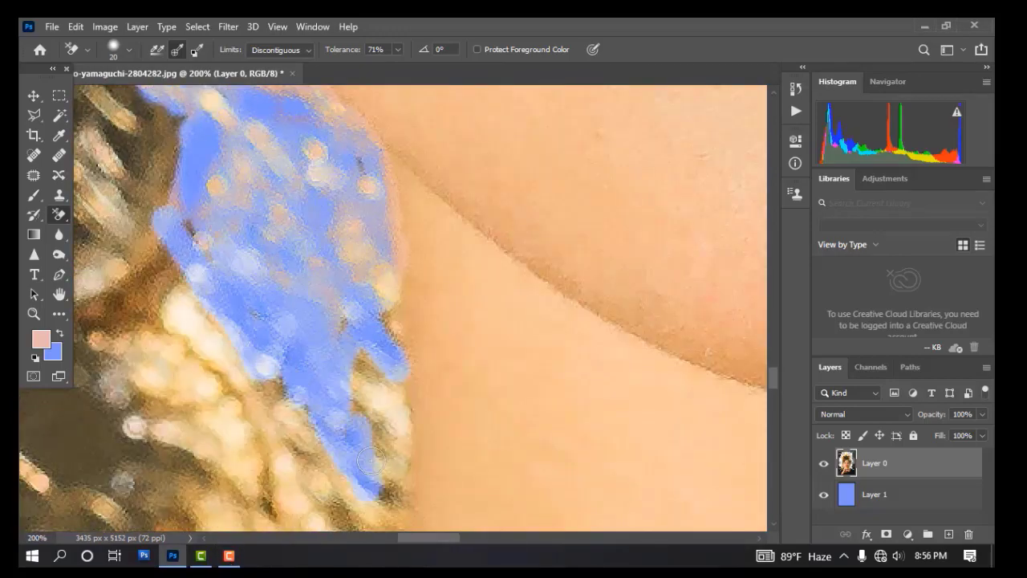
Step: Erase the background showing through the curls beside the neck down toward the hand
left_click_drag(370, 450, 354, 273)
left_click_drag(257, 373, 310, 289)
left_click_drag(240, 321, 101, 257)
scroll(321, 321, "down", 2)
left_click_drag(345, 257, 503, 390)
Step: Enlarge the eraser brush to 50 px and clear the background between the neck curls and hanging strands down to the shoulder
key("bracketright")
key("bracketright")
key("bracketright")
mouse_move(353, 329)
left_mouse_down()
mouse_move(388, 301)
mouse_move(418, 514)
mouse_move(365, 337)
left_mouse_up()
left_click_drag(296, 176, 341, 313)
mouse_move(357, 445)
left_mouse_down()
mouse_move(261, 417)
mouse_move(225, 497)
left_mouse_up()
left_click_drag(260, 480, 372, 227)
left_click_drag(312, 269, 181, 314)
left_click_drag(321, 241, 338, 486)
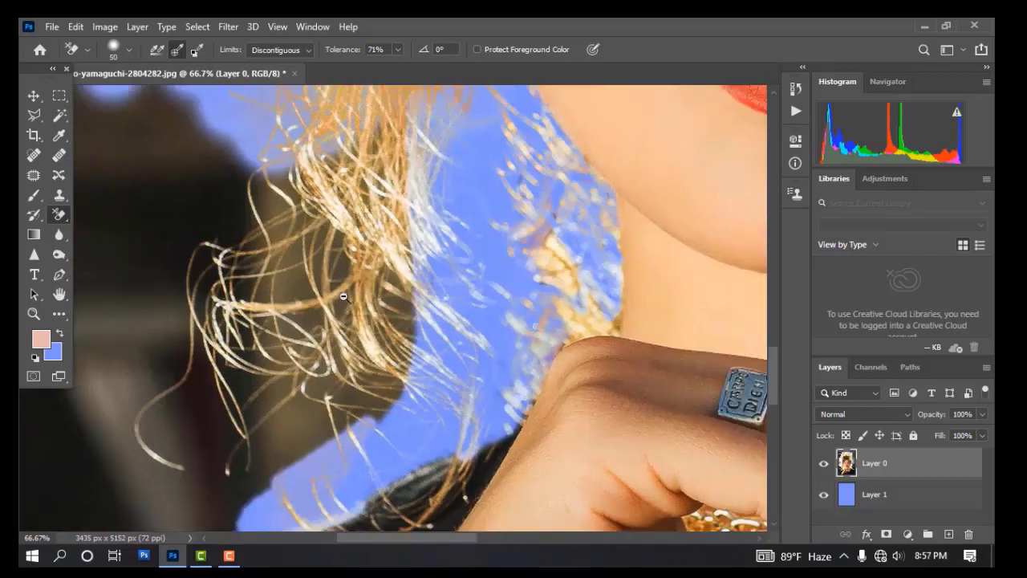
Step: Enlarge the eraser brush to 70 px and erase the dark background inside the hanging curls beside the neck
scroll(344, 298, "down", 1)
left_click_drag(210, 242, 300, 346)
key("bracketright")
key("bracketright")
scroll(301, 346, "up", 2)
scroll(281, 324, "down", 1)
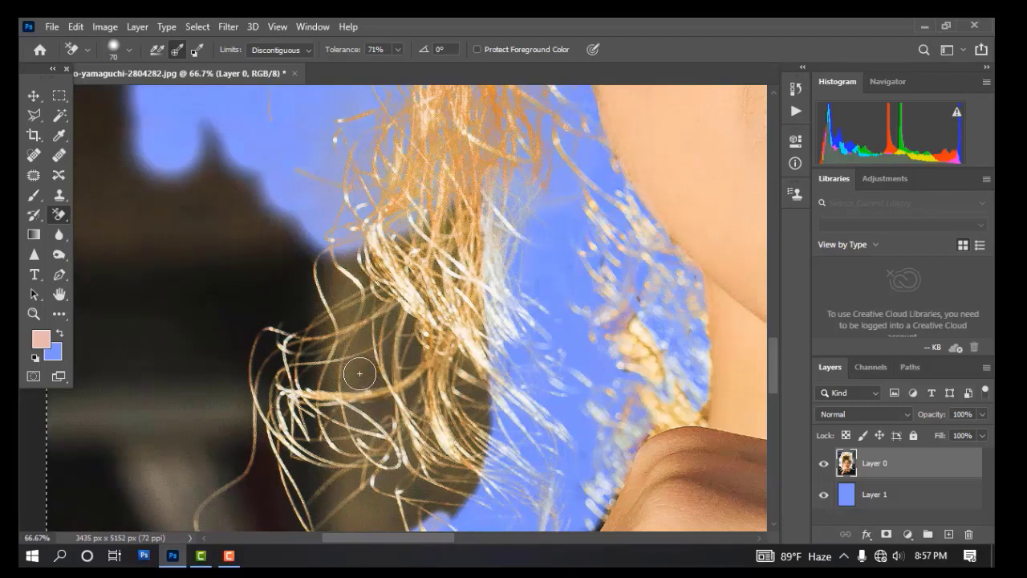
mouse_move(359, 374)
left_mouse_down()
mouse_move(350, 241)
mouse_move(335, 310)
mouse_move(387, 236)
mouse_move(405, 373)
mouse_move(478, 199)
mouse_move(465, 393)
mouse_move(477, 422)
mouse_move(456, 504)
mouse_move(440, 443)
left_mouse_up()
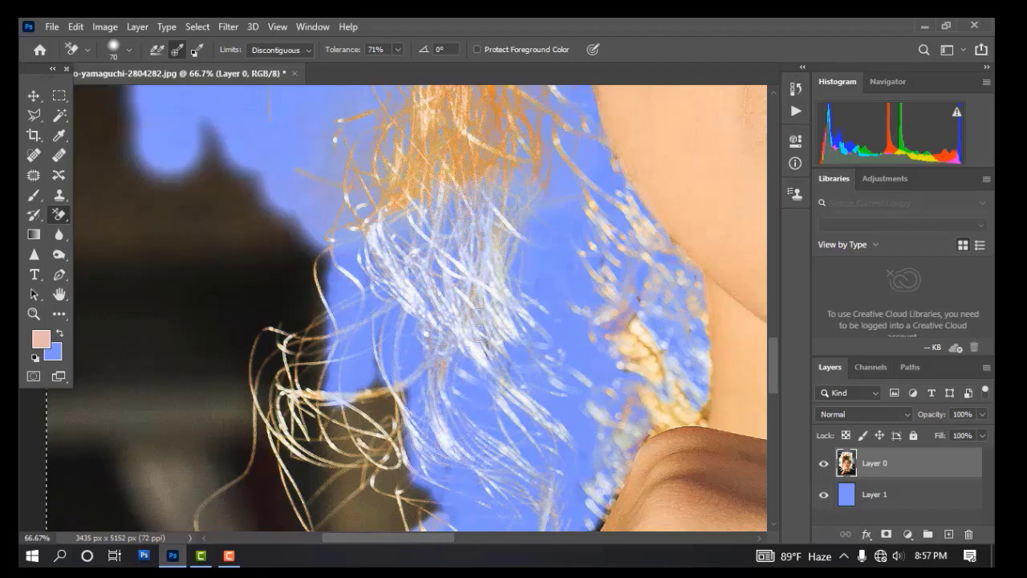
mouse_move(430, 373)
left_mouse_down()
mouse_move(373, 473)
mouse_move(334, 450)
mouse_move(386, 359)
left_mouse_up()
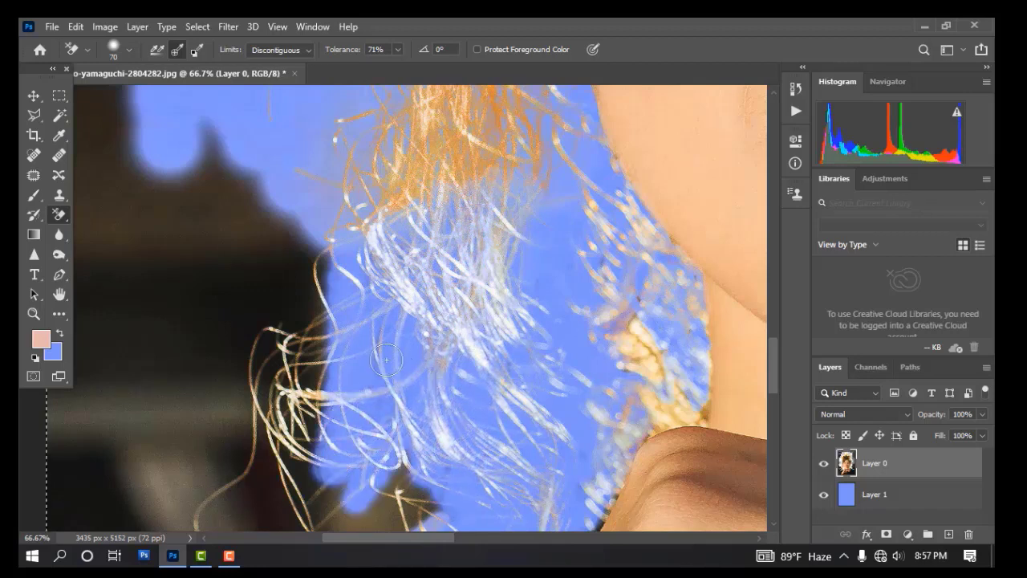
Step: Erase the background beneath the hanging curls down to the edge of the black shirt's shoulder
left_click_drag(495, 443, 475, 305)
mouse_move(360, 392)
left_mouse_down()
mouse_move(333, 426)
mouse_move(381, 353)
mouse_move(365, 406)
mouse_move(394, 391)
left_mouse_up()
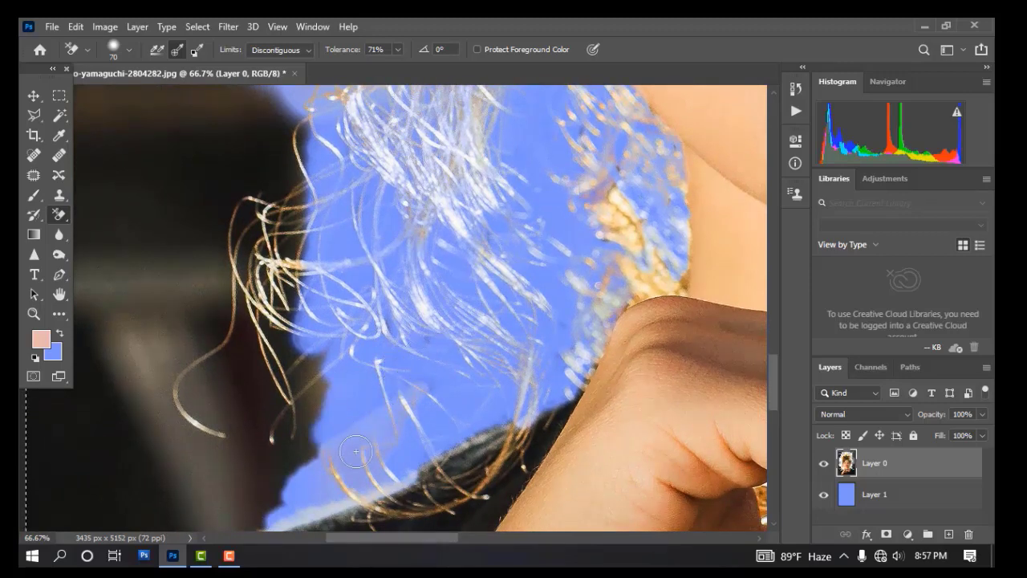
mouse_move(322, 415)
left_mouse_down()
mouse_move(301, 417)
mouse_move(316, 446)
left_mouse_up()
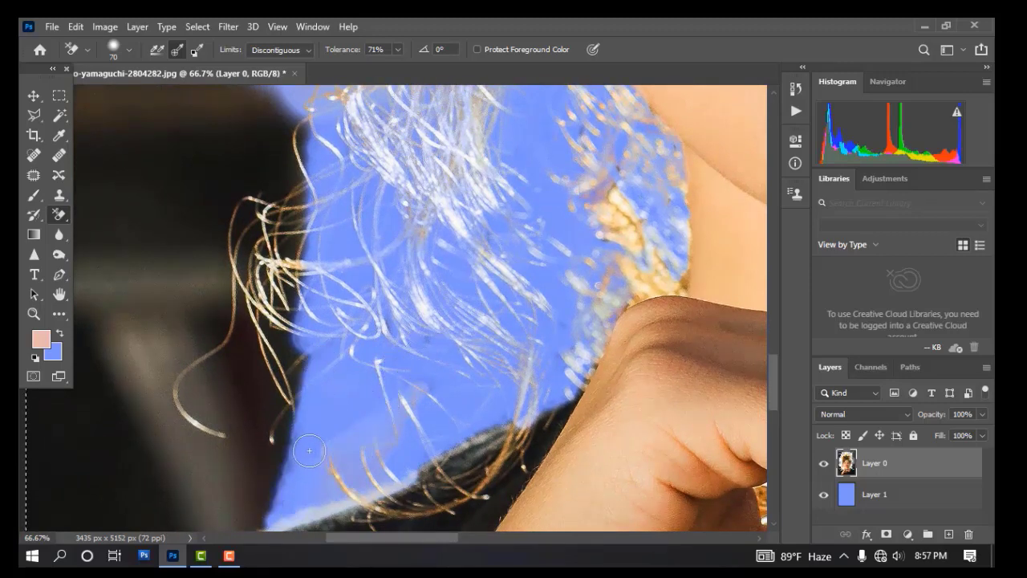
mouse_move(404, 386)
left_mouse_down()
mouse_move(434, 380)
mouse_move(355, 480)
left_mouse_up()
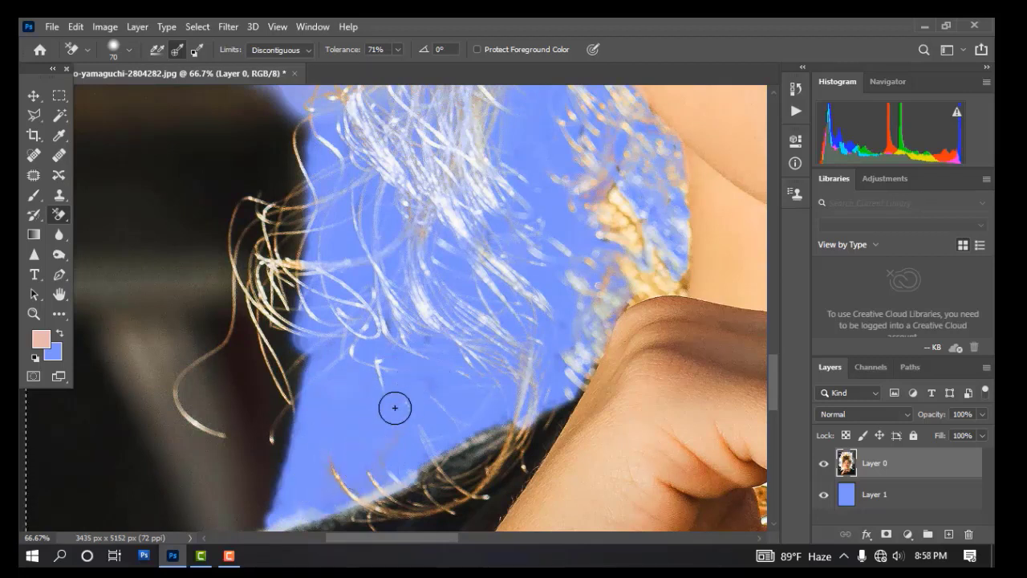
Step: Erase the dark background around the outermost curl loops and long stray strand, using a 125 px brush for the remaining dark notch
mouse_move(254, 404)
left_mouse_down()
mouse_move(256, 433)
mouse_move(289, 347)
left_mouse_up()
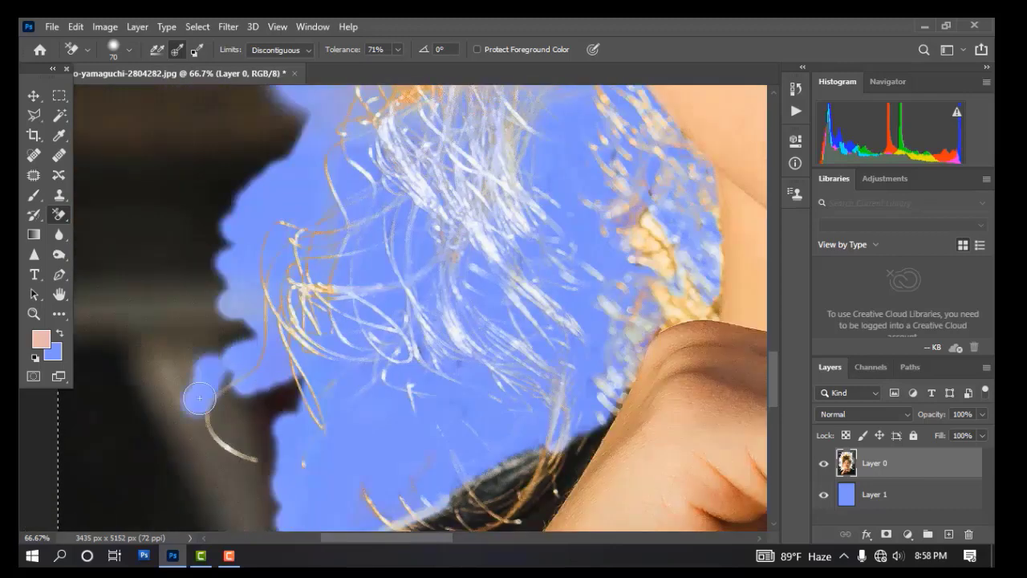
left_click_drag(204, 392, 329, 478)
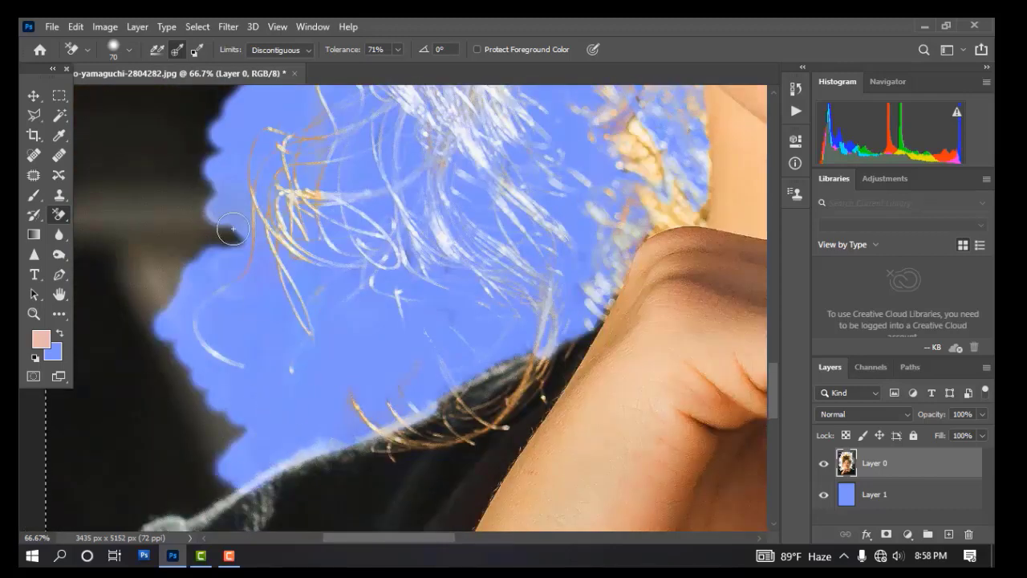
mouse_move(229, 218)
left_mouse_down()
mouse_move(172, 297)
mouse_move(281, 399)
left_mouse_up()
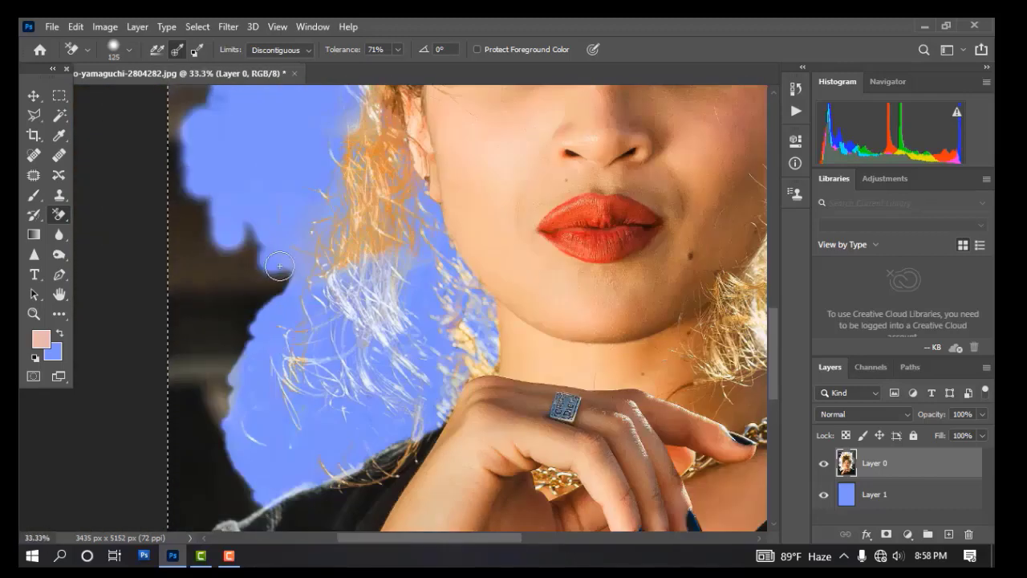
left_click_drag(280, 278, 286, 234)
left_click_drag(239, 272, 264, 277)
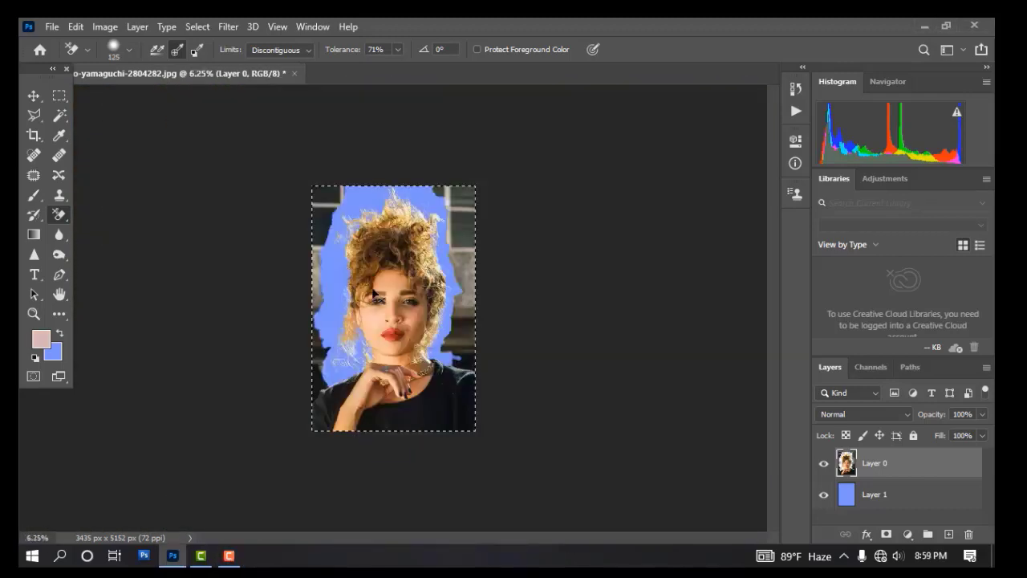
Step: Examine the erased edges around the whole portrait, checking the hair beside the cheek and across the top of the head
left_click(376, 287, "ctrl")
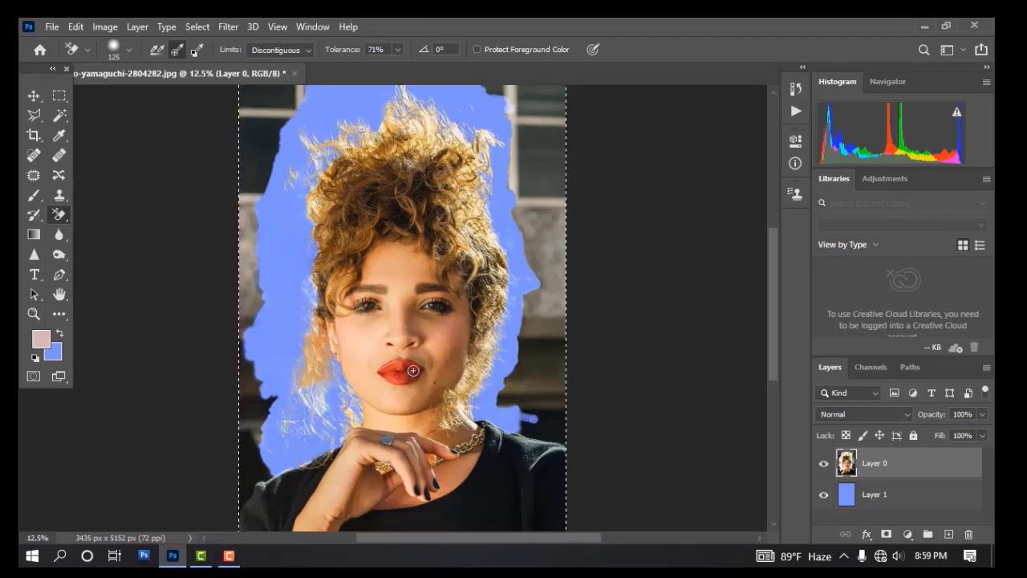
left_click(476, 325, "ctrl")
left_click(476, 325, "ctrl")
left_click_drag(499, 356, 471, 316)
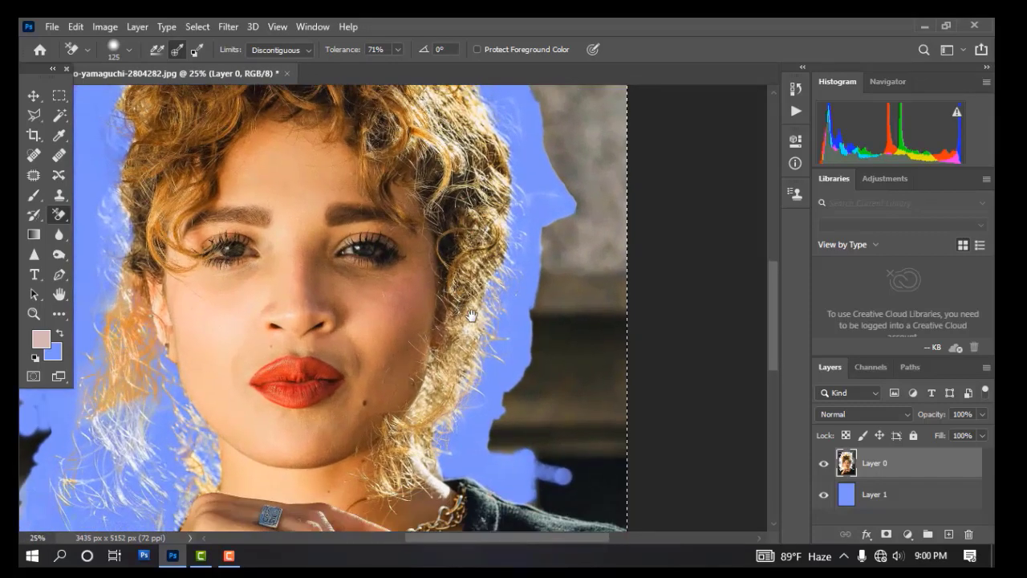
left_click(476, 313, "ctrl")
left_click(476, 313, "ctrl")
left_click(482, 321, "ctrl")
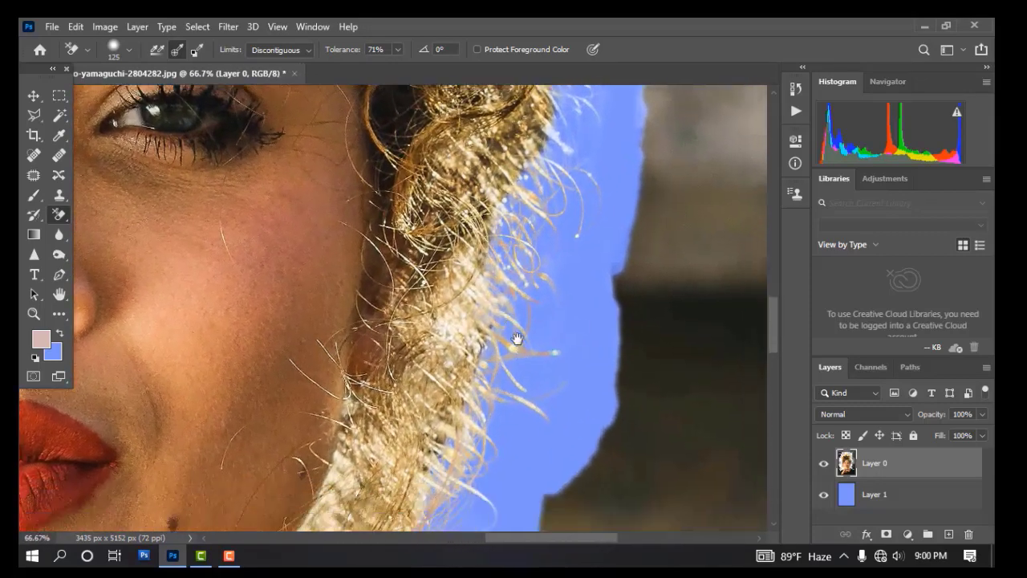
scroll(492, 387, "down", 3)
left_click(481, 298, "alt")
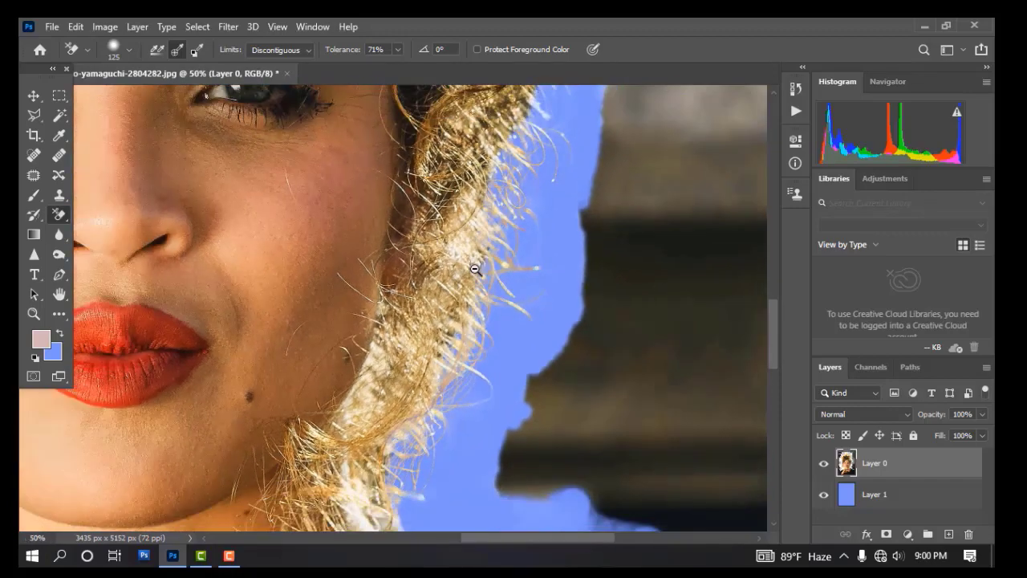
left_click(481, 298, "alt")
left_click(482, 298, "alt")
left_click(449, 209, "alt")
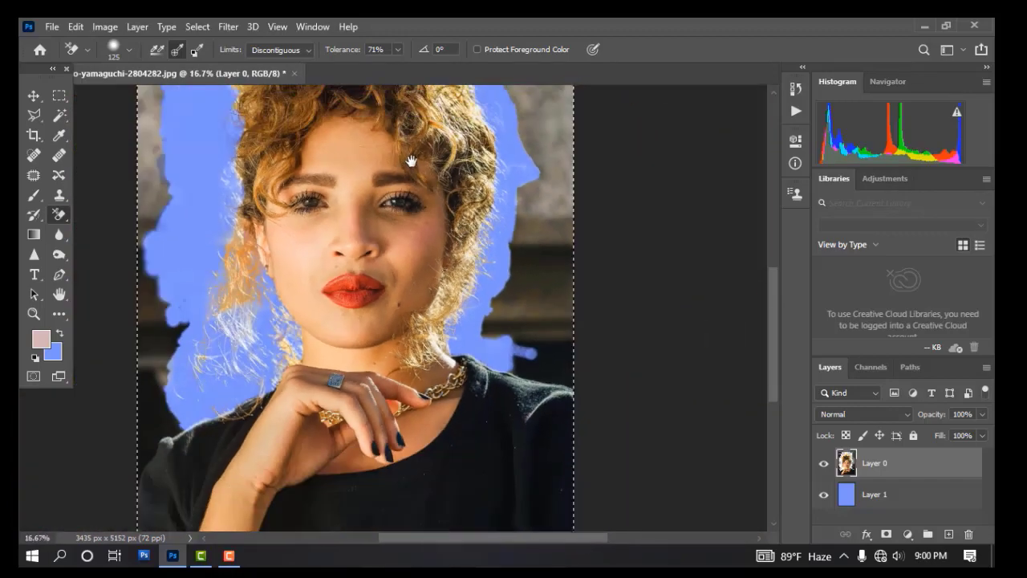
left_click_drag(408, 162, 473, 292)
left_click(442, 220, "ctrl")
left_click(442, 220, "alt")
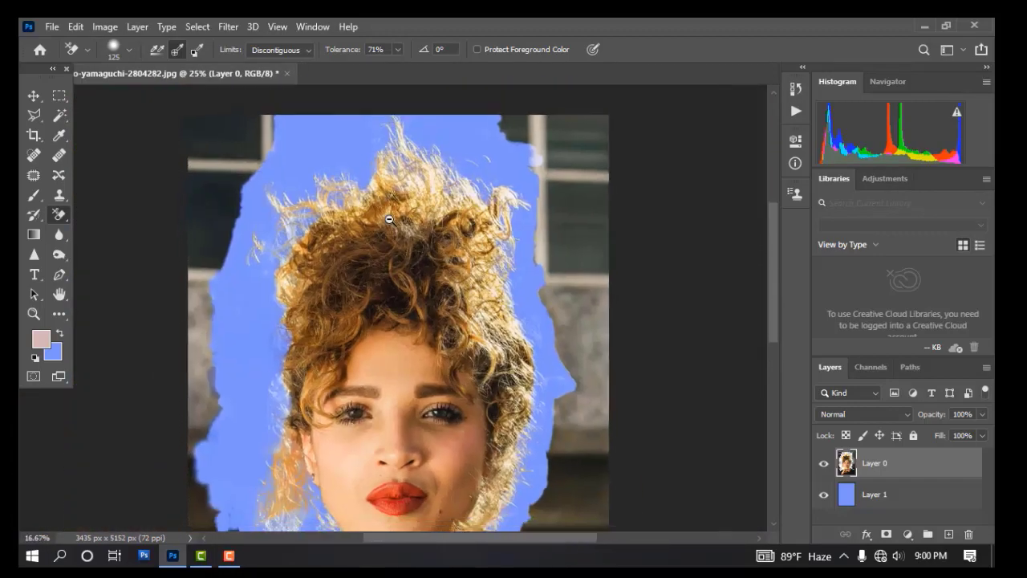
left_click(390, 219, "alt")
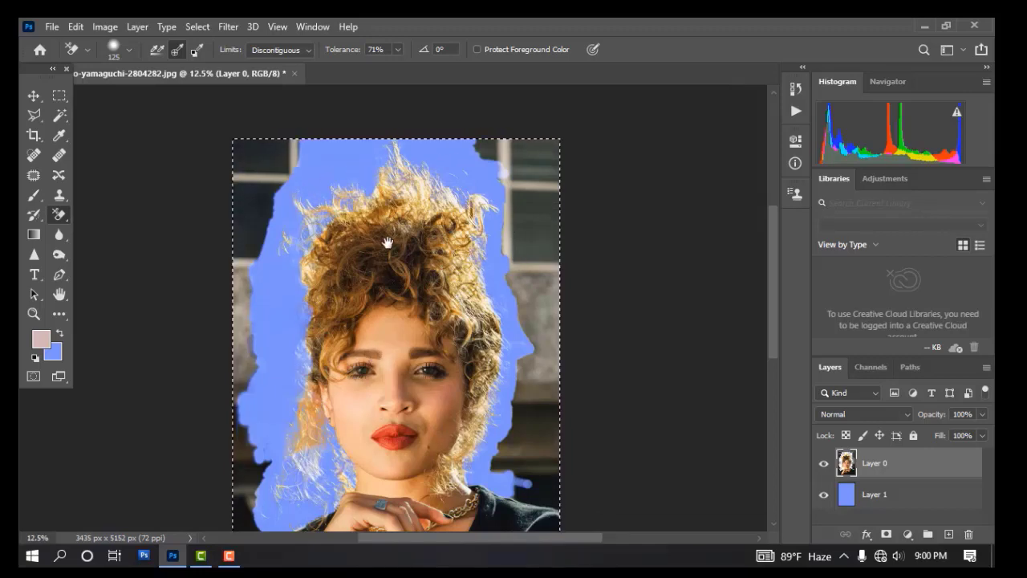
Step: Deselect the current selection around the portrait image
left_click(314, 225, "alt")
left_click(314, 226, "alt")
left_click(323, 288, "ctrl")
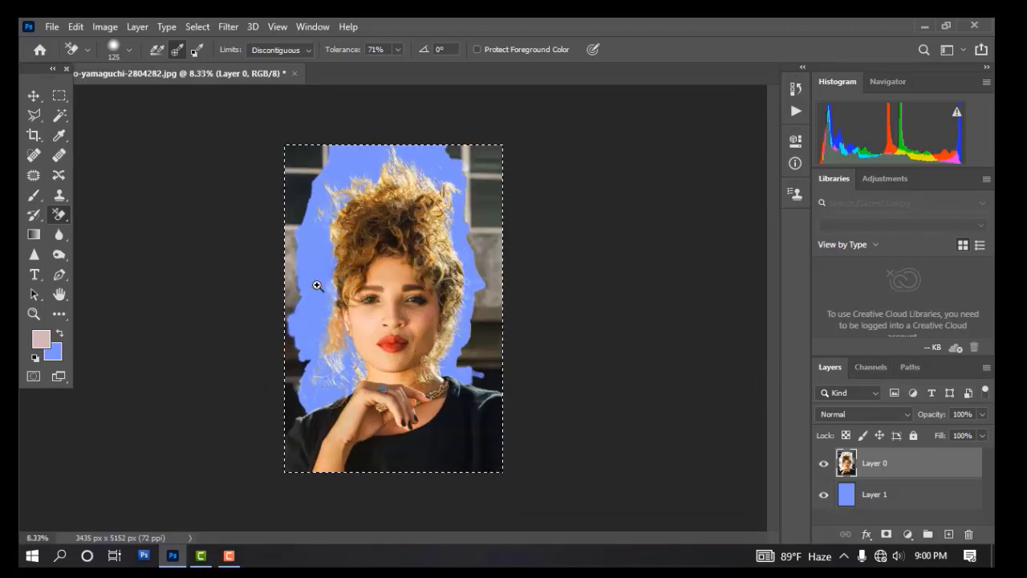
key("ctrl+d")
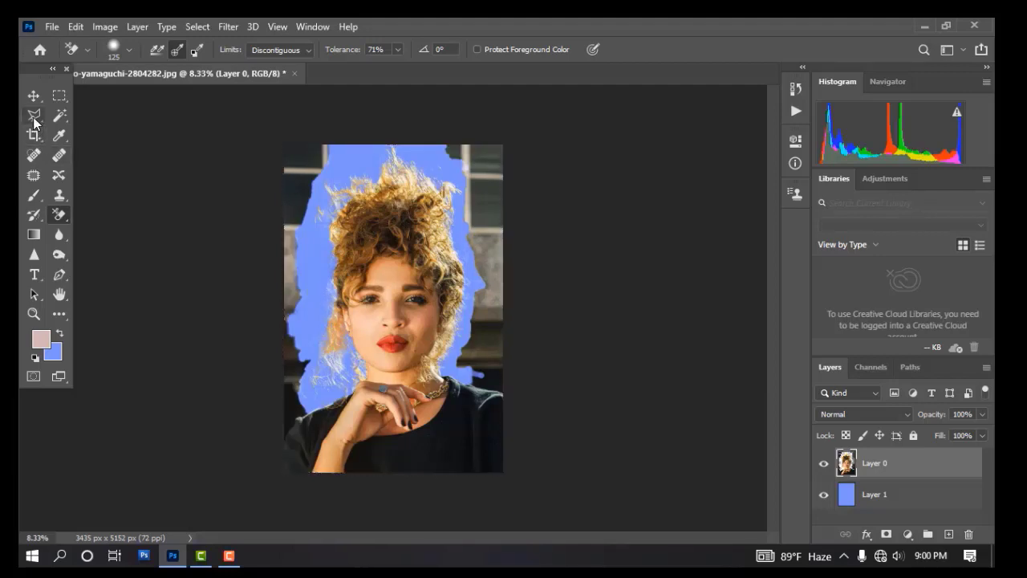
Step: Outline the leftover background with the Polygonal Lasso, looping outside the canvas and tracing the black shirt's shoulder and the hanging curls' blue margin
left_click(35, 117)
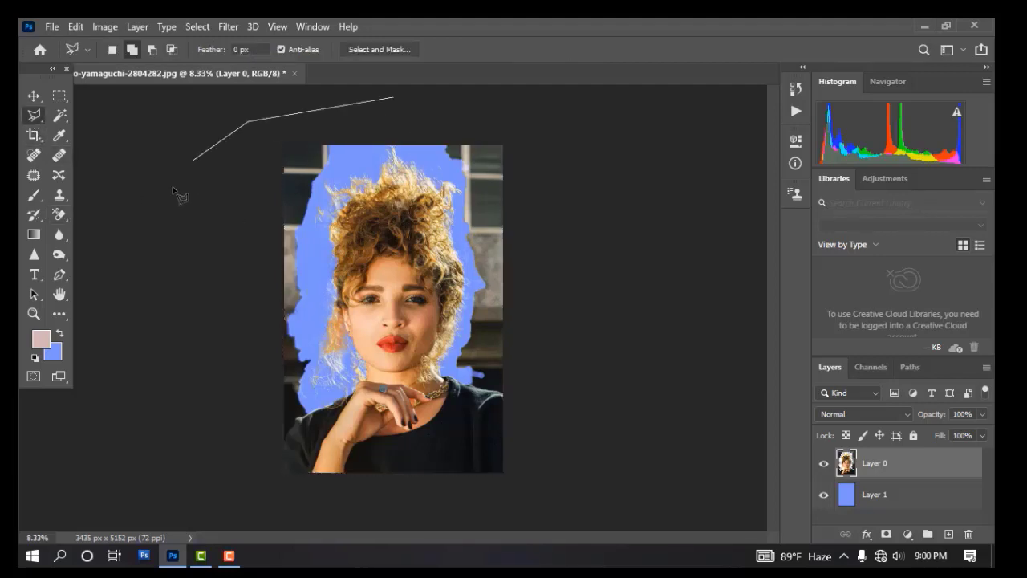
left_click(236, 488, "ctrl")
left_click(285, 407, "ctrl")
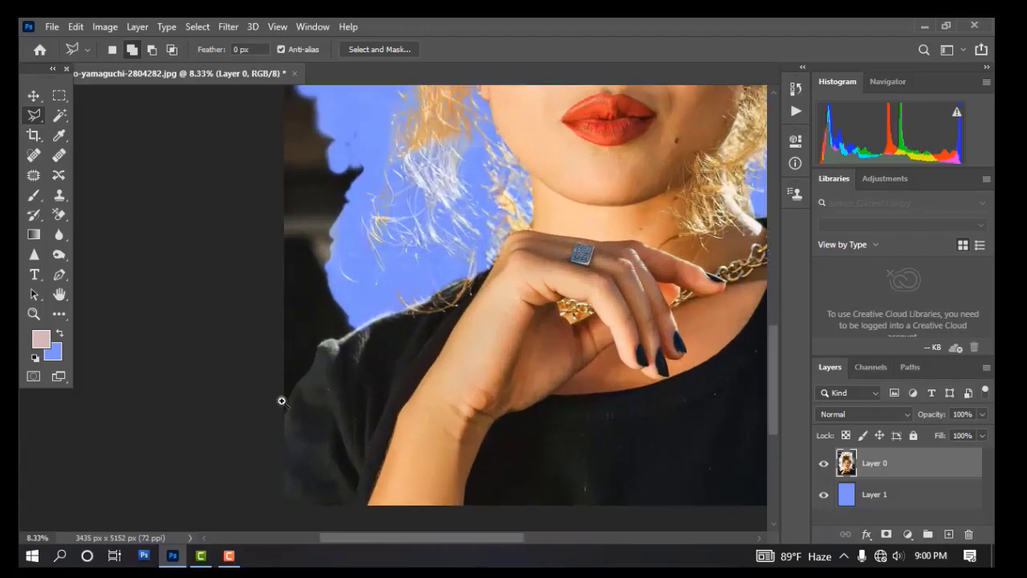
left_click(283, 403, "ctrl")
left_click(283, 403, "ctrl")
mouse_move(285, 161)
left_mouse_down()
mouse_move(296, 406)
mouse_move(339, 265)
mouse_move(309, 105)
left_mouse_up()
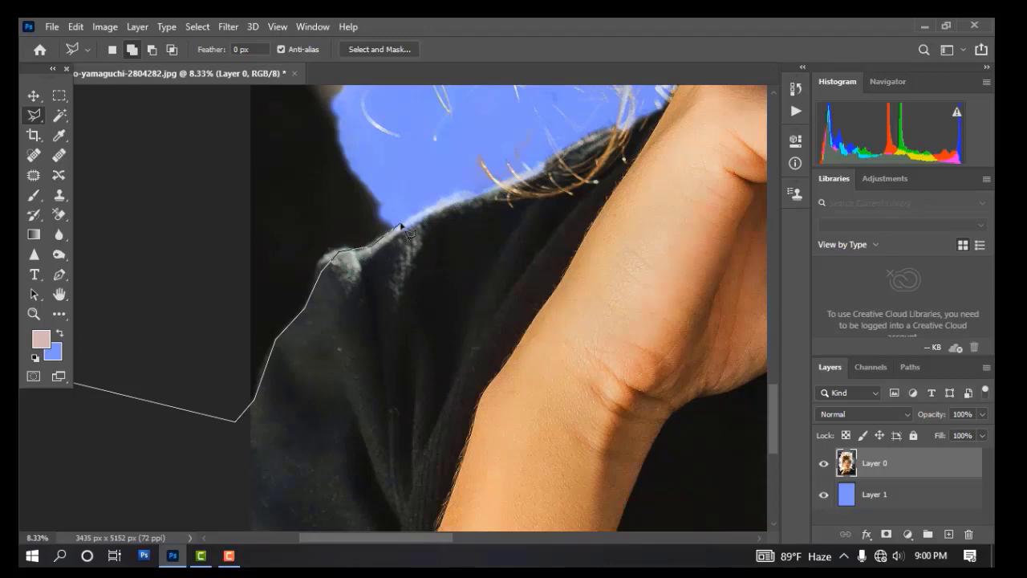
left_click_drag(408, 233, 492, 371)
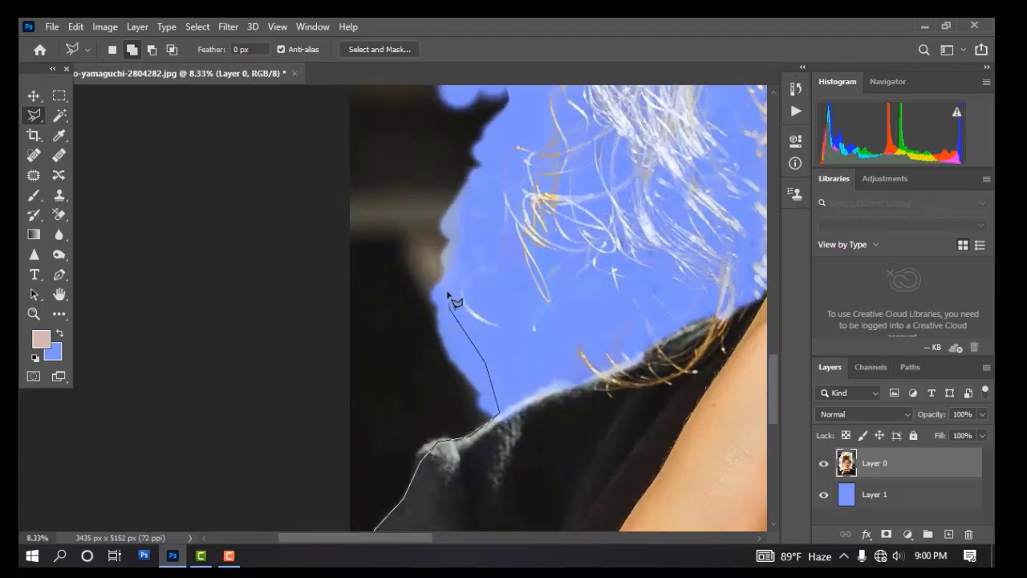
mouse_move(499, 154)
left_mouse_down()
mouse_move(390, 351)
mouse_move(403, 329)
left_mouse_up()
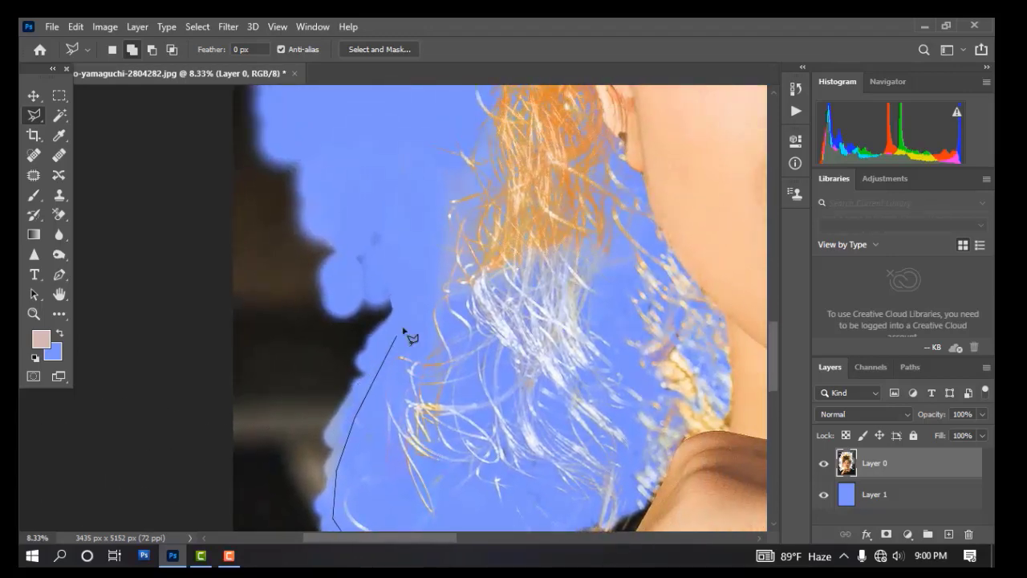
Step: Continue the lasso outline through the blue margin around the hair and over the other shoulder, closing it outside the canvas
left_click(394, 180)
left_click_drag(395, 171, 369, 404)
left_click(319, 304, "alt")
left_click_drag(376, 490, 356, 292)
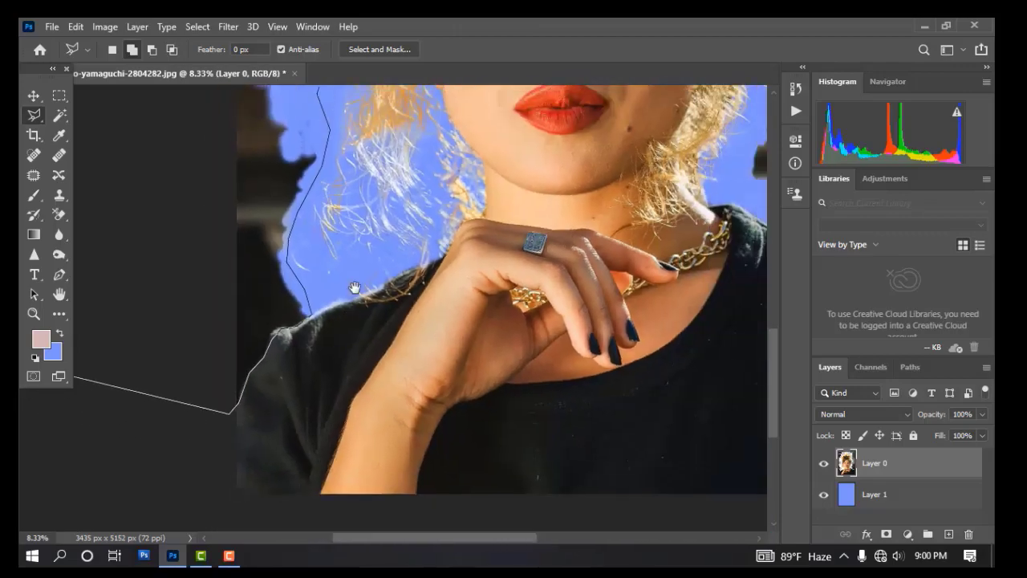
left_click_drag(326, 213, 346, 404)
left_click_drag(338, 300, 348, 378)
left_click_drag(365, 210, 284, 449)
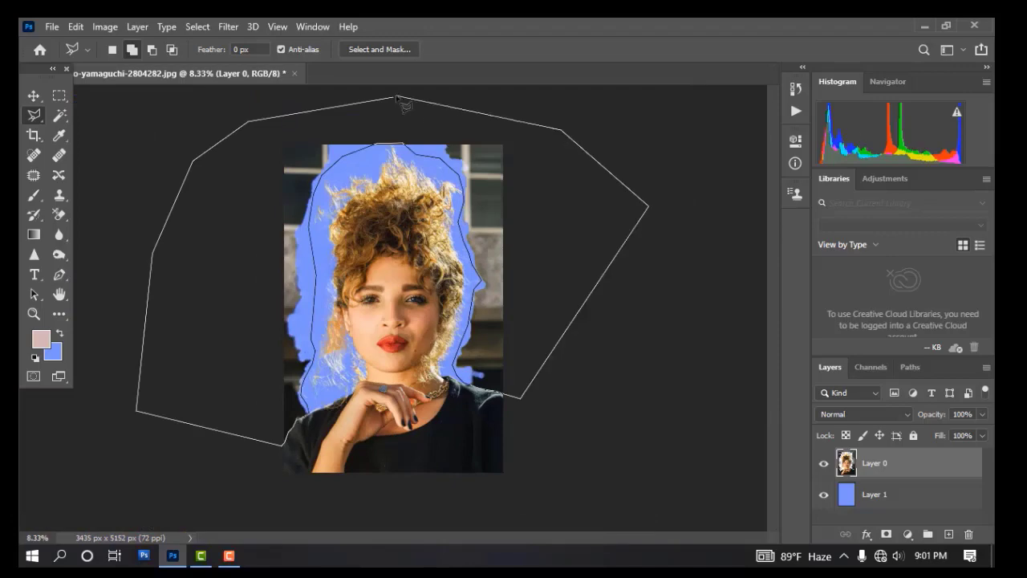
Step: Feather the selection of the leftover background by 5 pixels
right_click(287, 179)
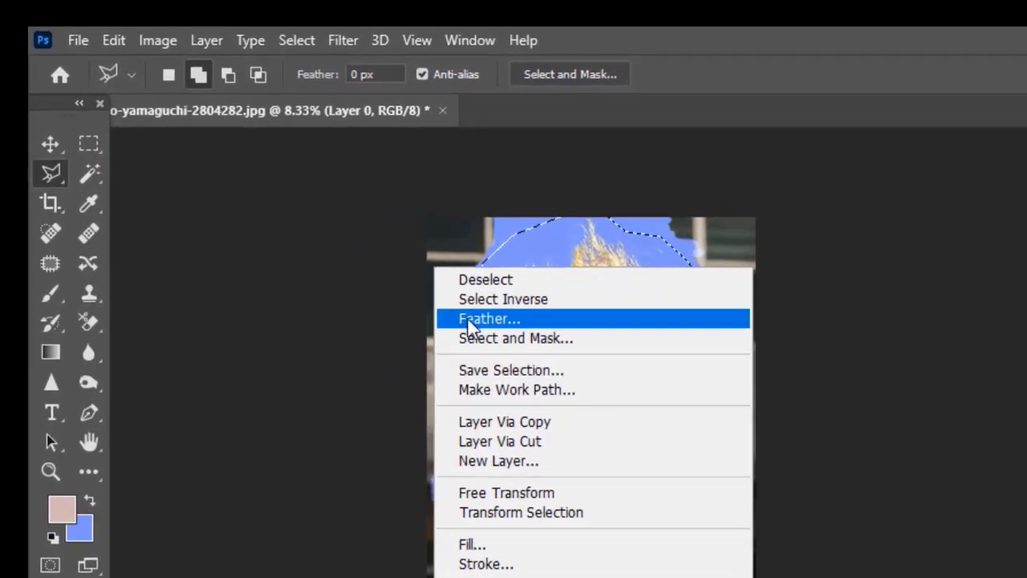
left_click(469, 321)
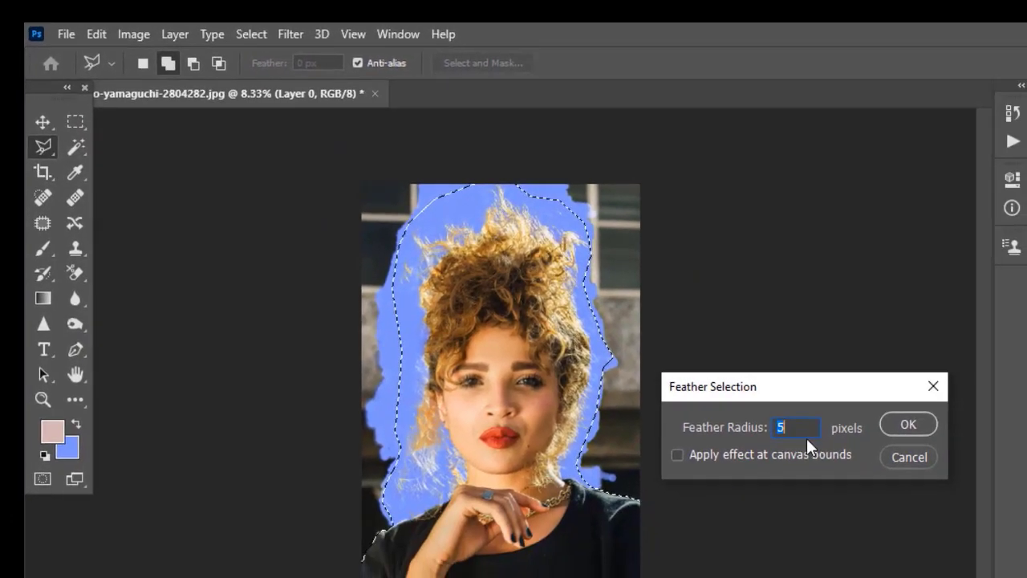
key("Return")
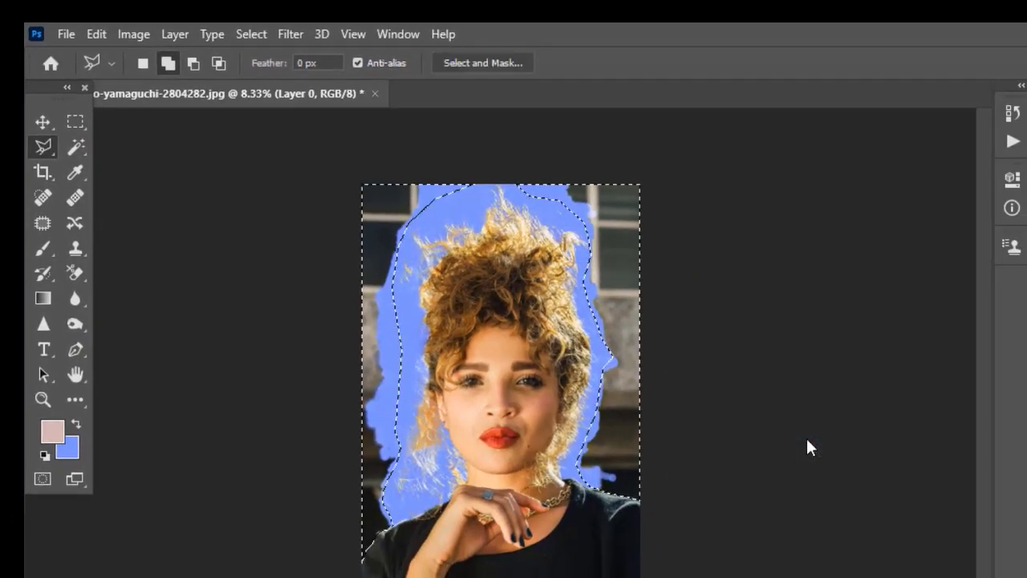
Step: Clear the selected leftover background to blue and deselect, returning to the Background Eraser tool
key("ctrl+BackSpace")
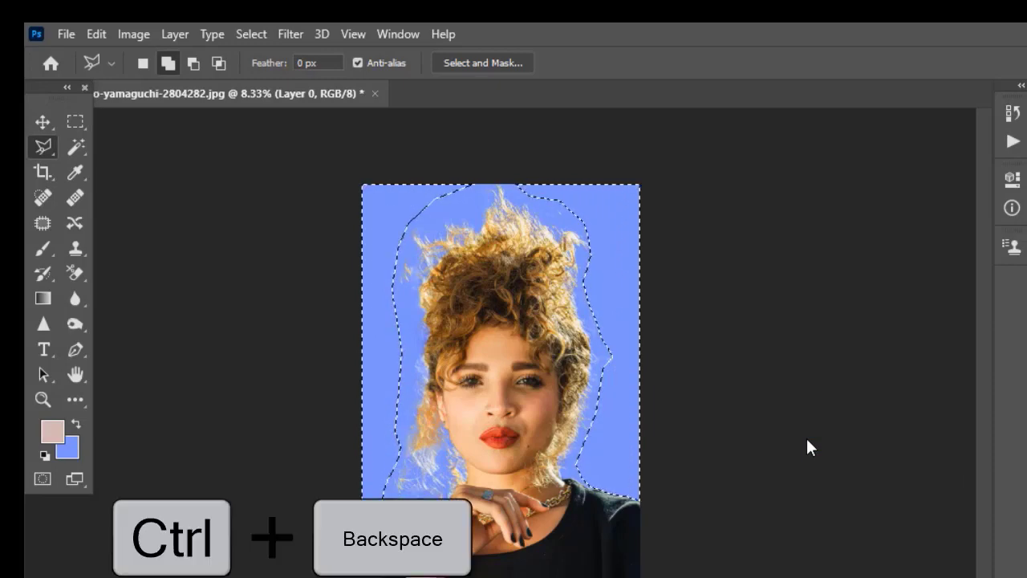
key("ctrl+d")
left_click(496, 321, "ctrl")
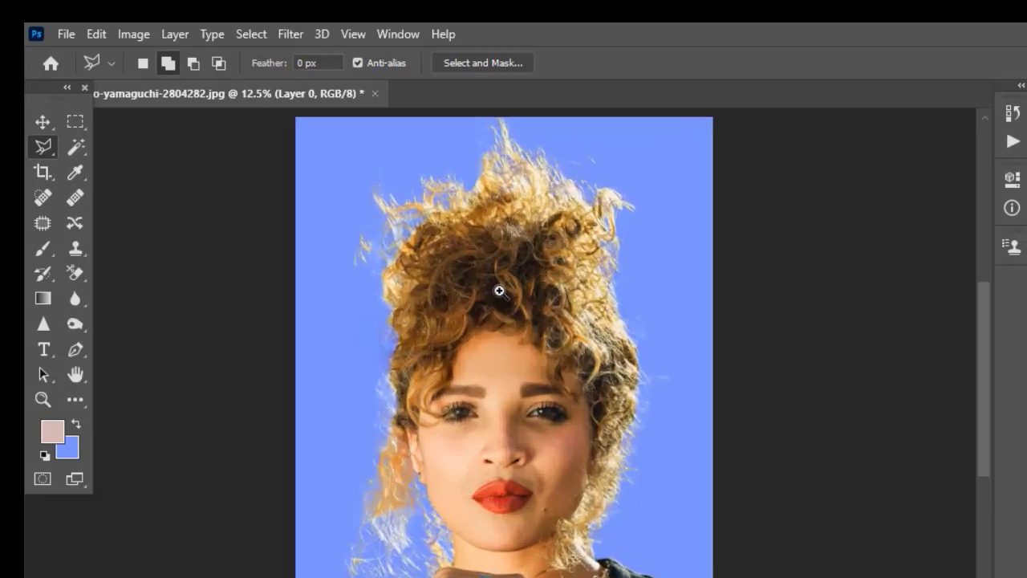
left_click(500, 293, "ctrl")
left_click(501, 310, "alt")
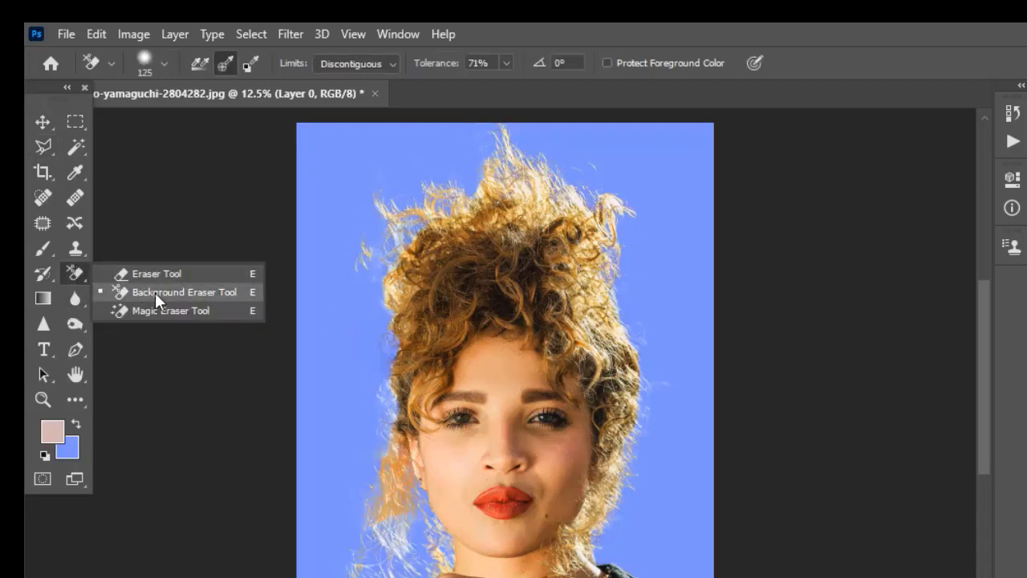
left_click(155, 293)
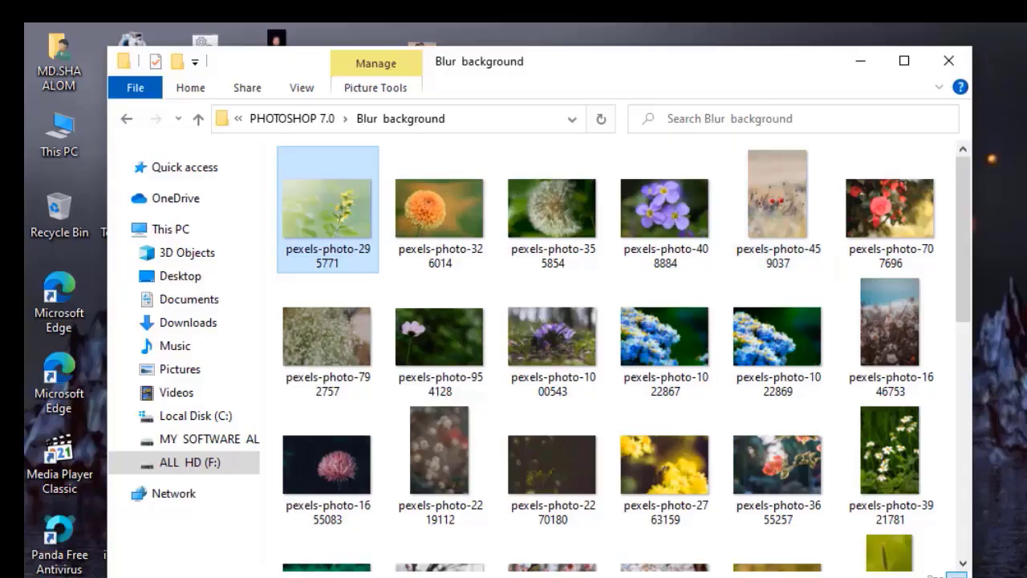
Step: Bring the rosebud photo pexels-photo-10047621.jpeg from the Blur background folder into the portrait document as a new layer
scroll(613, 355, "down", 5)
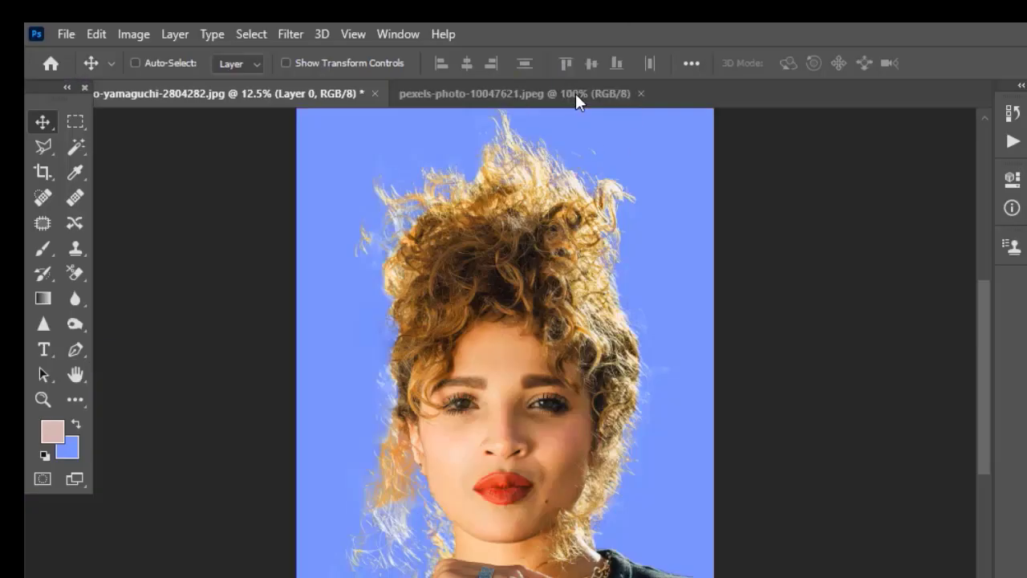
left_click(576, 93)
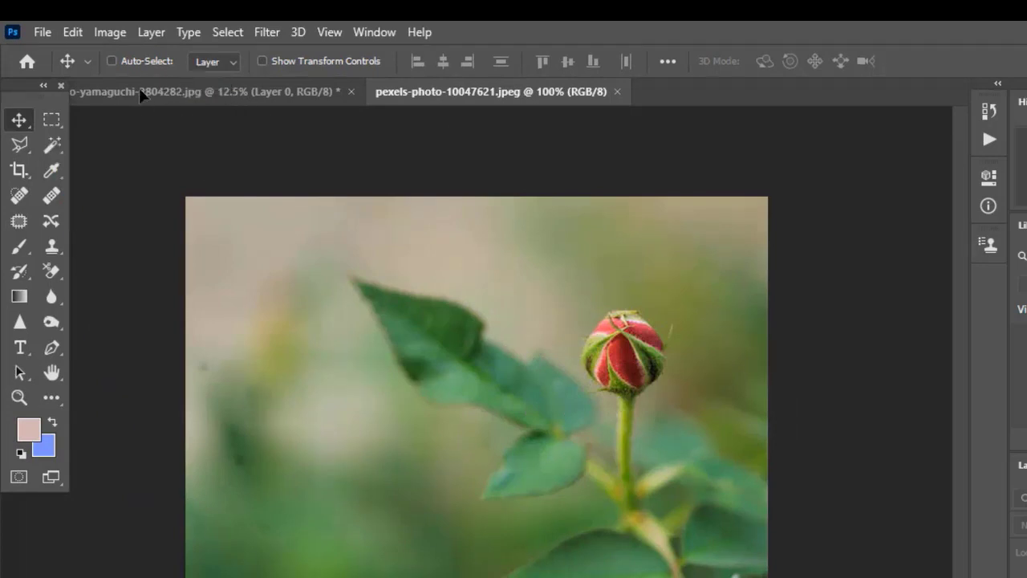
left_click(140, 89)
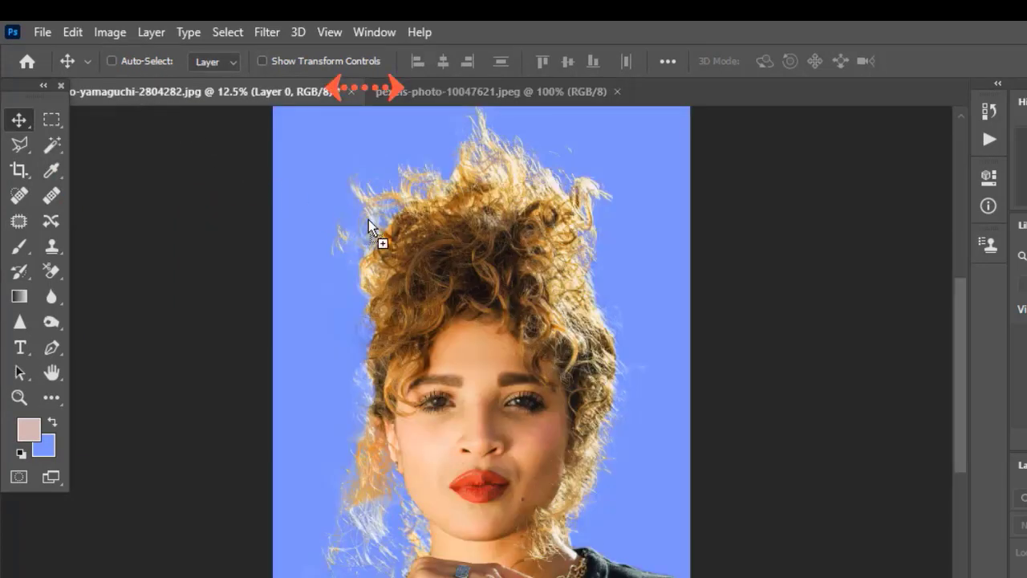
left_click_drag(609, 268, 313, 132)
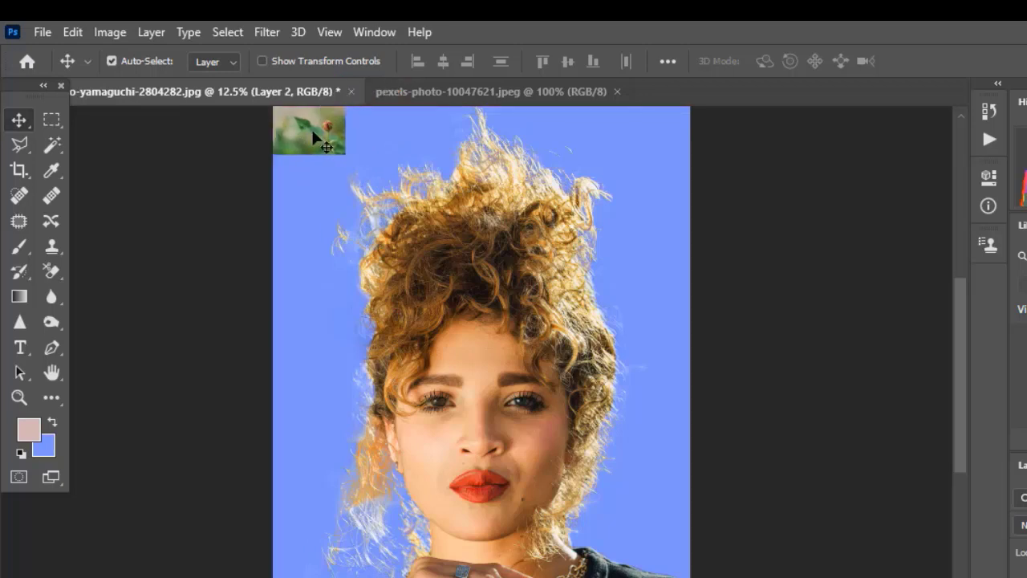
Step: Scale the rosebud layer to cover the whole canvas and place it behind the portrait layer
key("ctrl+t")
key("ctrl+minus")
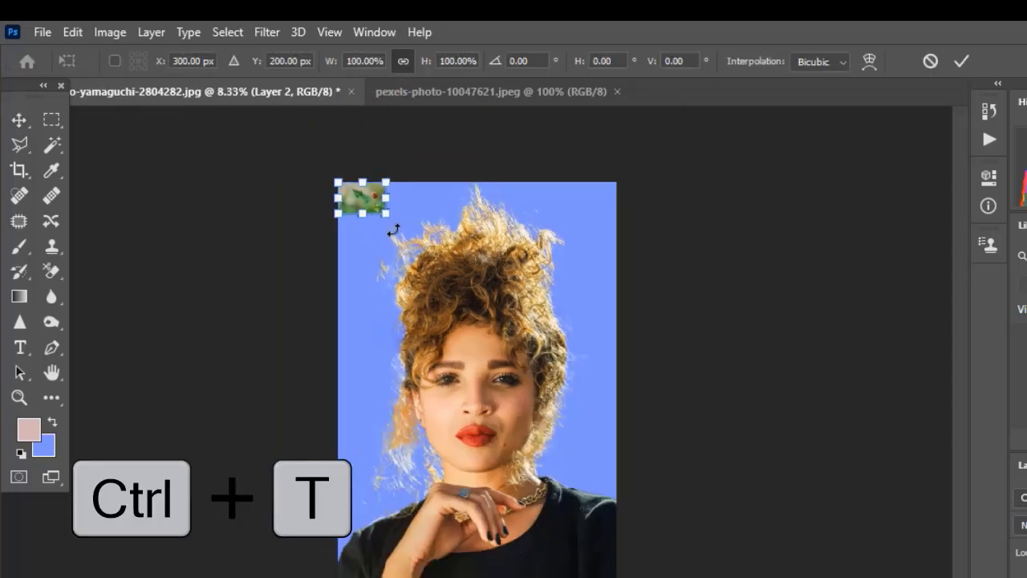
left_click_drag(386, 216, 616, 546)
key("Return")
key("ctrl+e")
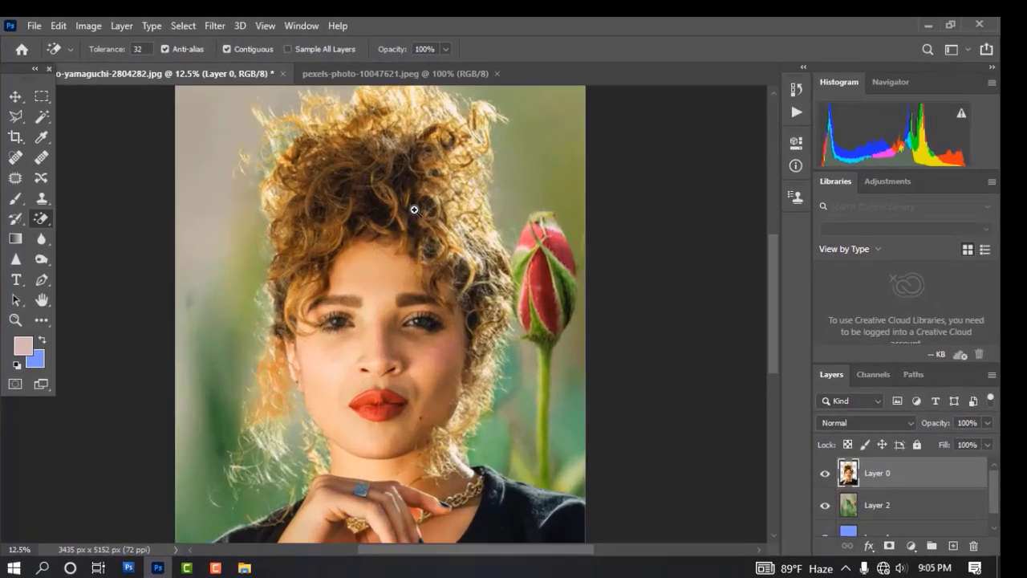
Step: Examine the face and the hair at the top of the head against the rosebud background
left_click(414, 209, "ctrl")
left_click_drag(412, 362, 403, 278)
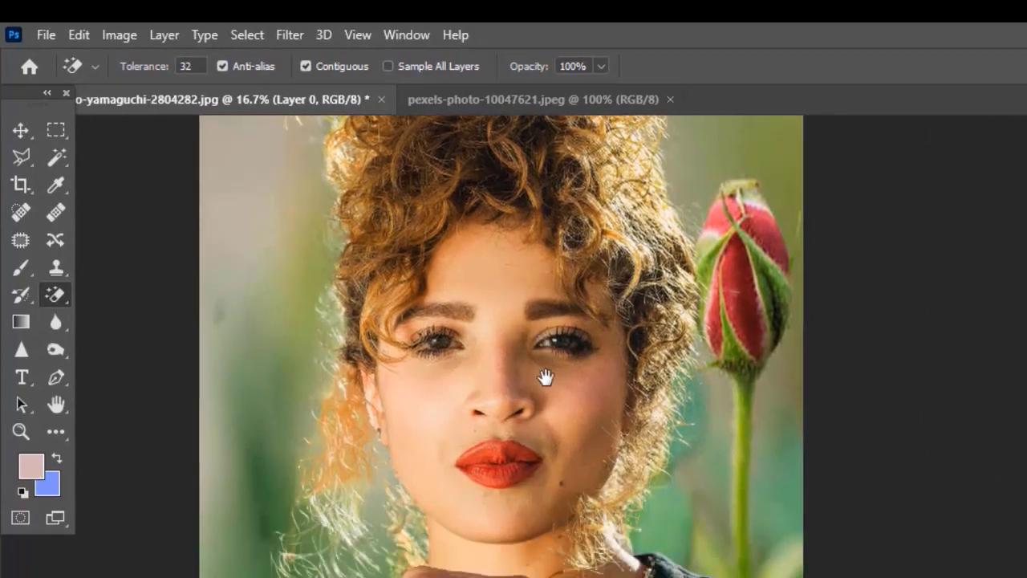
left_click_drag(402, 241, 378, 374)
left_click_drag(512, 507, 509, 538)
left_click(471, 307, "ctrl")
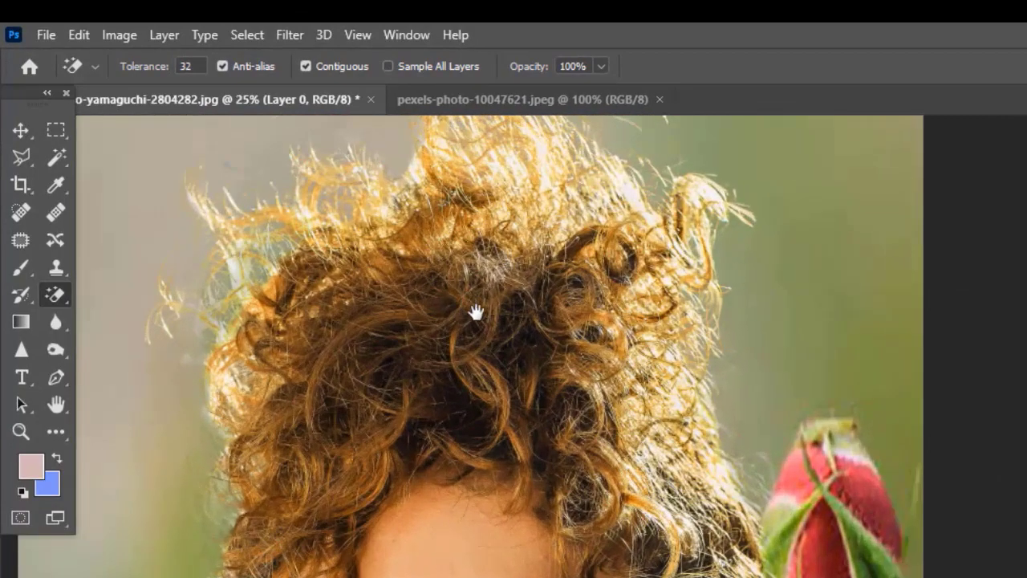
left_click(504, 307, "ctrl")
left_click_drag(504, 307, 514, 200)
Step: Examine the cutout edges beside the cheek and along the stray curls up close, and return to the whole portrait
mouse_move(413, 530)
left_mouse_down()
mouse_move(399, 312)
mouse_move(340, 135)
left_mouse_up()
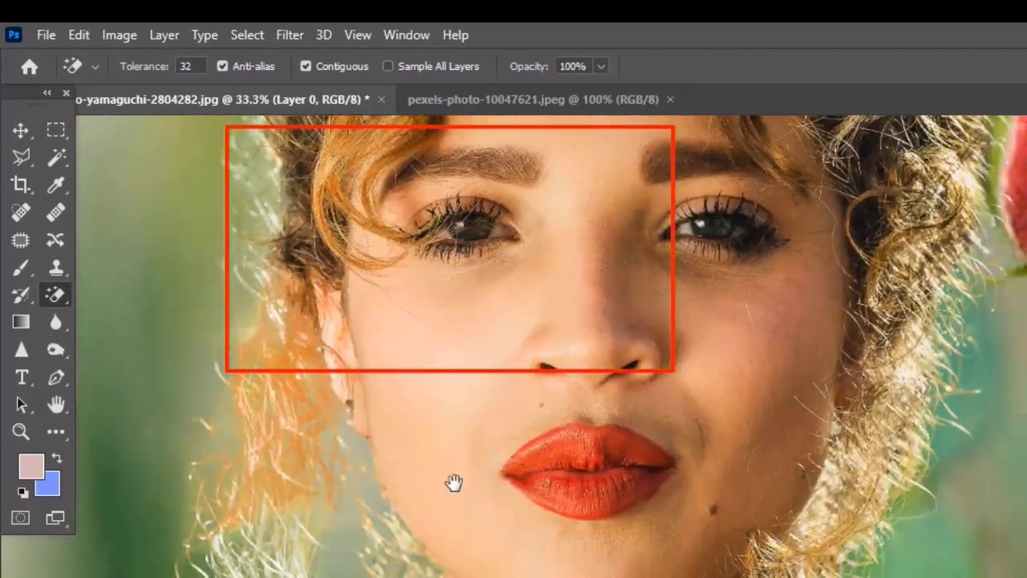
left_click_drag(289, 305, 324, 567)
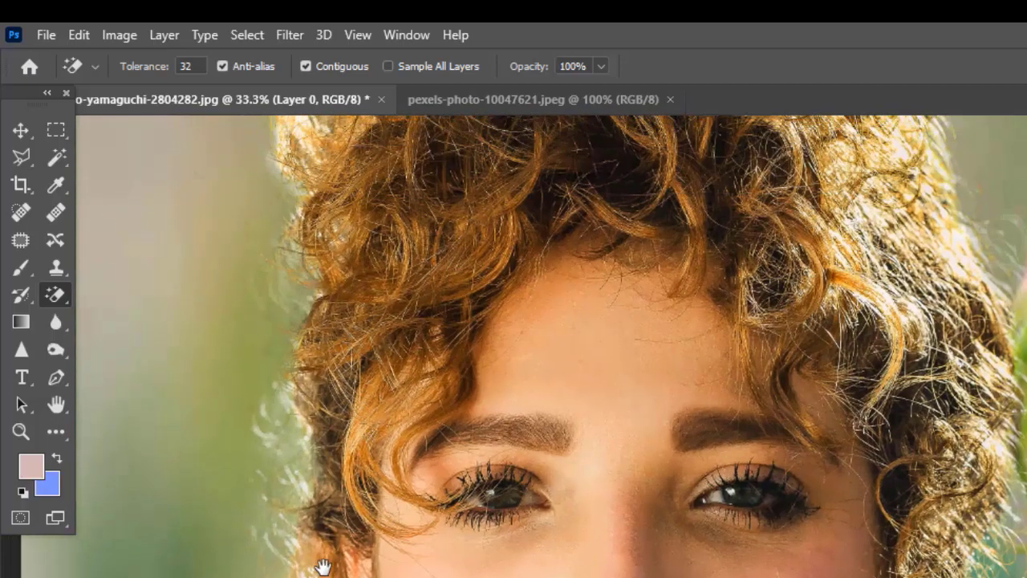
left_click_drag(431, 210, 460, 505)
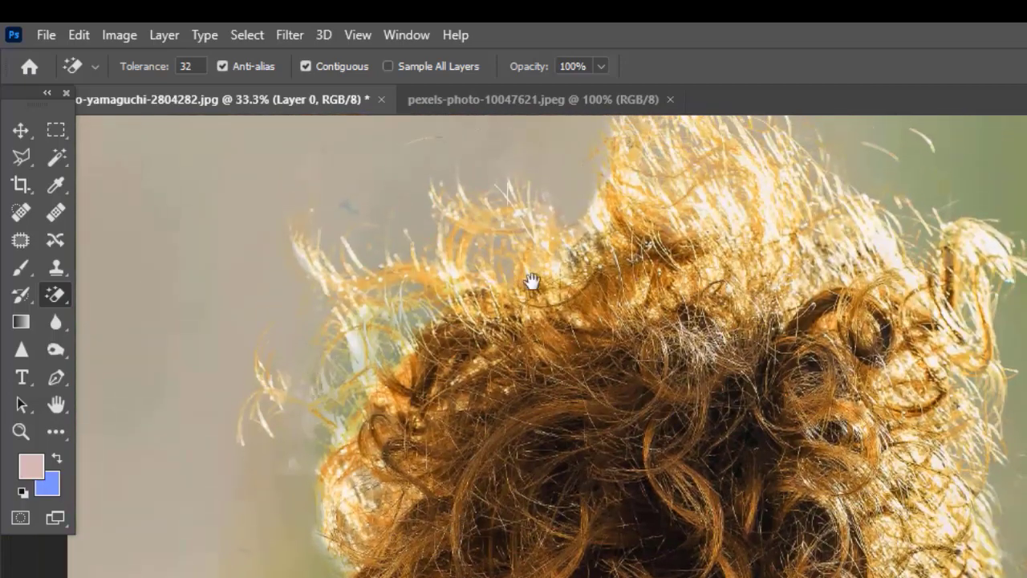
left_click_drag(891, 382, 707, 414)
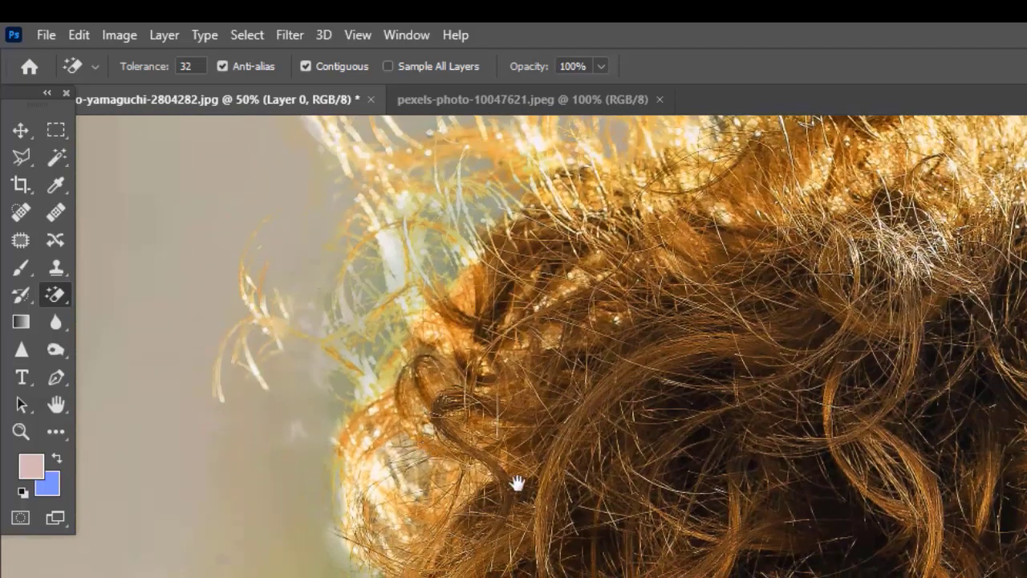
left_click(475, 424, "alt")
left_click(455, 409, "alt")
left_click_drag(448, 497, 438, 431)
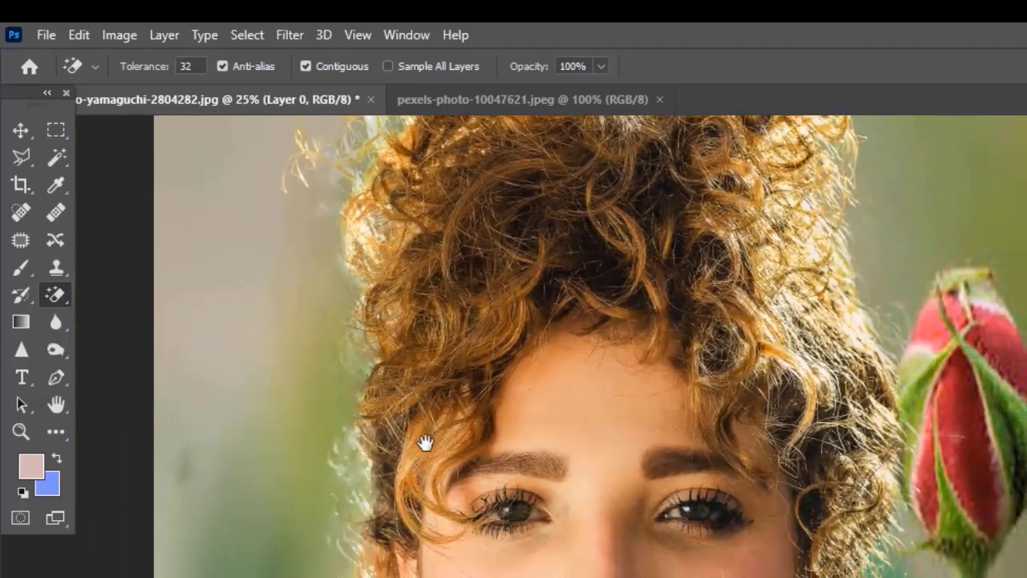
left_click(426, 442, "alt")
left_click(423, 444, "alt")
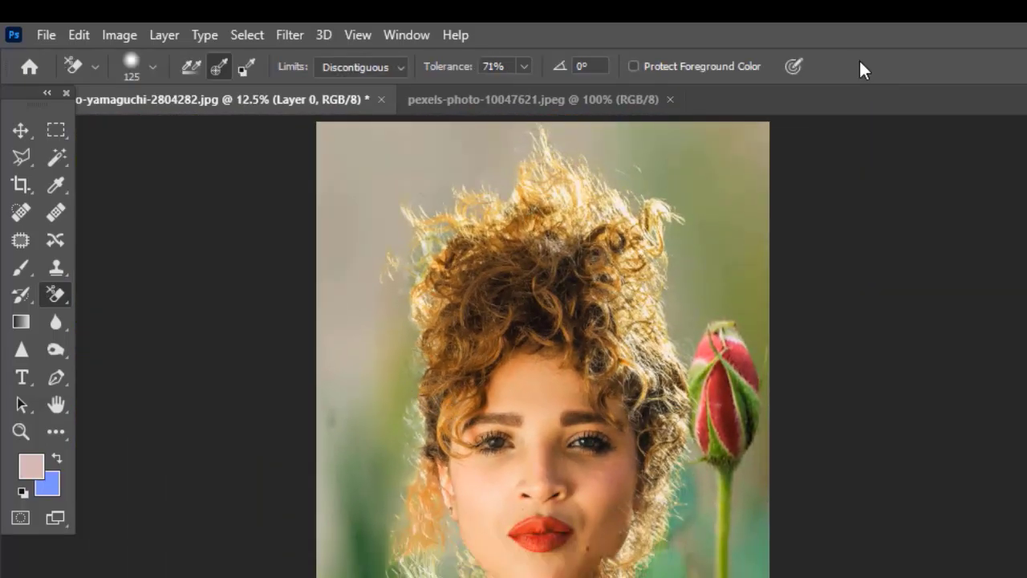